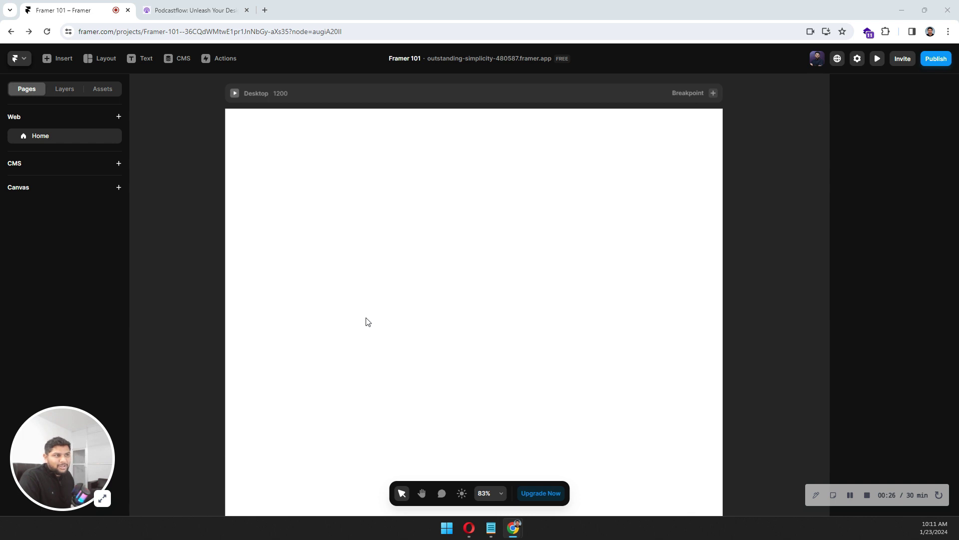
Switch to the Podcastflow reference site and highlight its 'Business of Design Podcast' hero heading
click(154, 4)
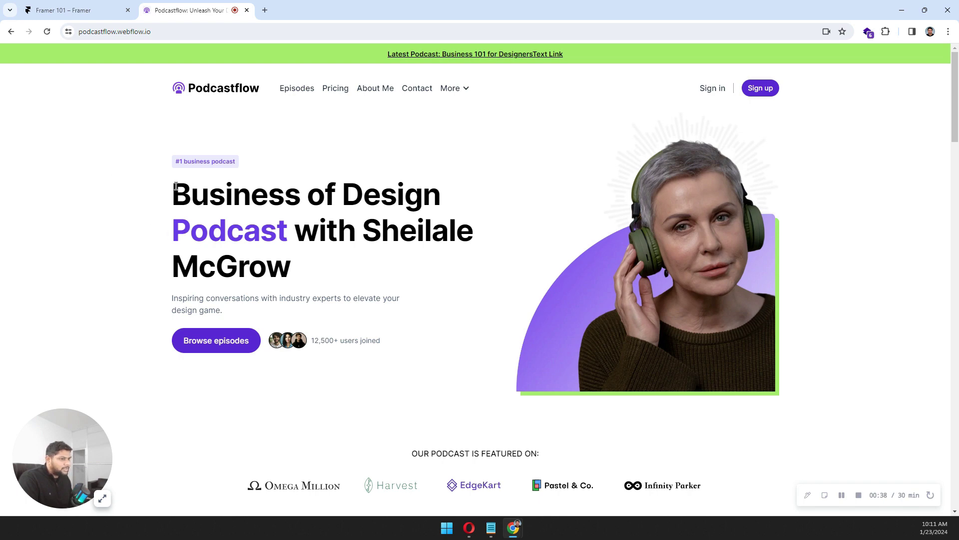
drag(176, 186, 435, 265)
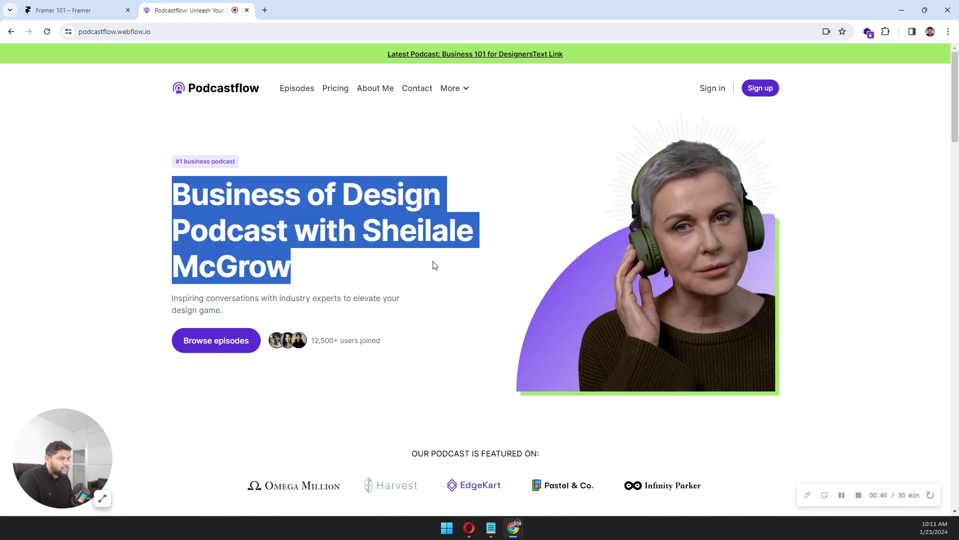
click(429, 264)
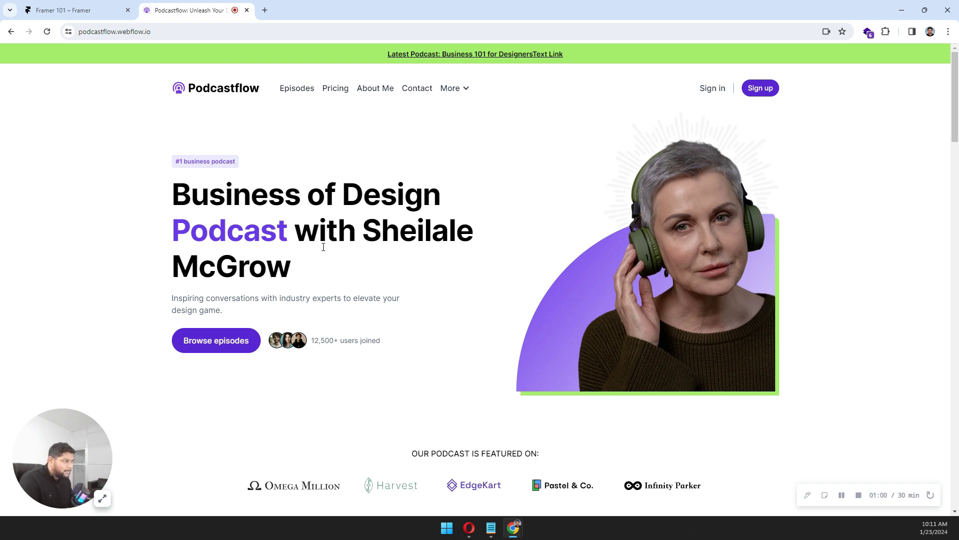
scroll(323, 247, down, 6)
scroll(322, 247, down, 1)
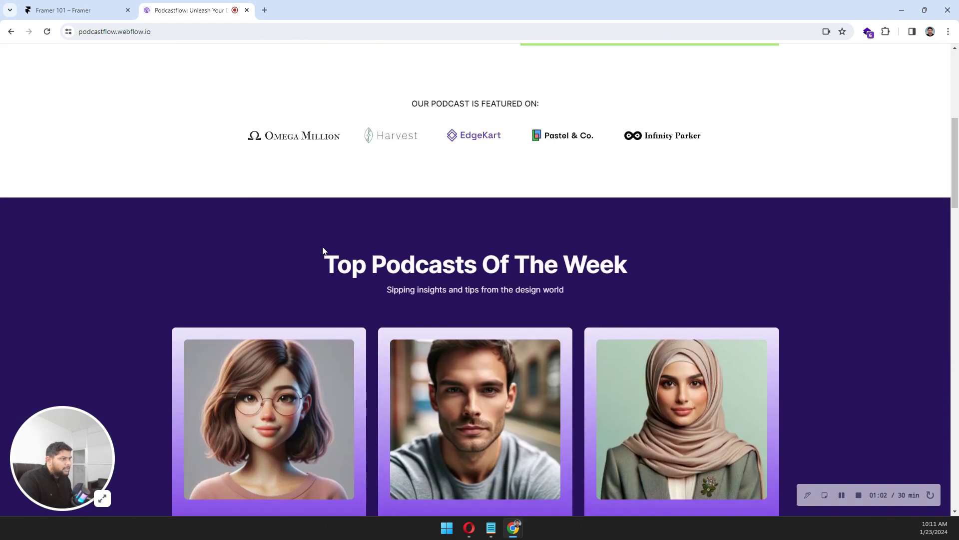
scroll(322, 249, up, 2)
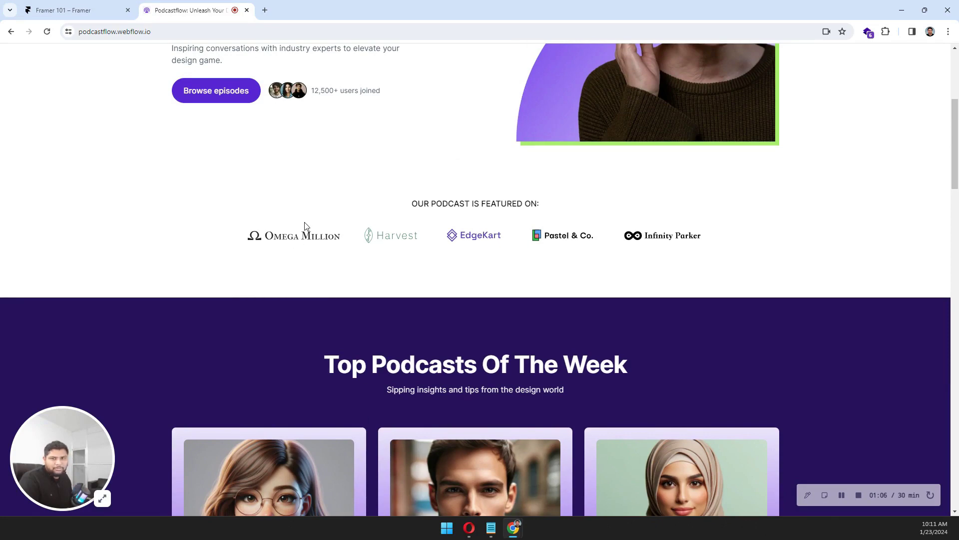
scroll(305, 225, down, 6)
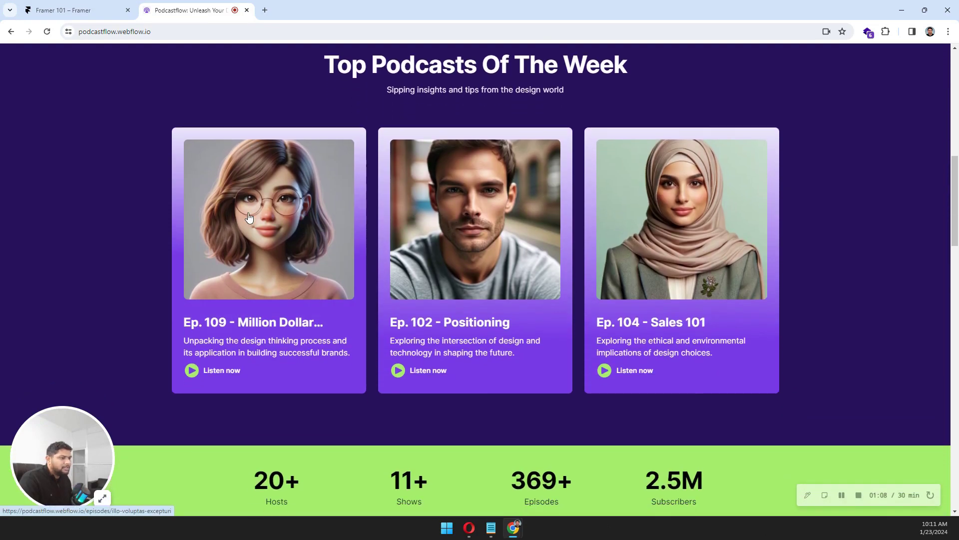
scroll(598, 220, down, 4)
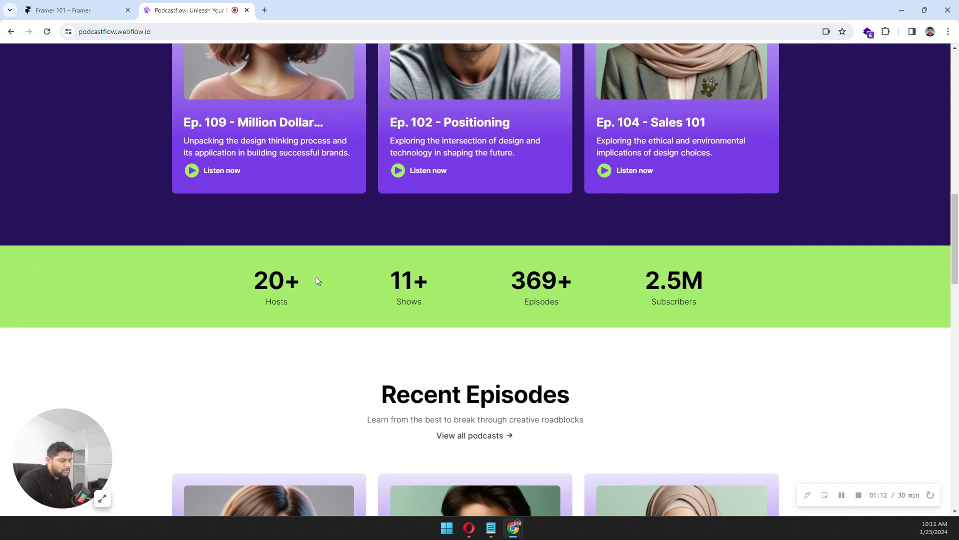
scroll(316, 277, down, 5)
scroll(789, 280, down, 2)
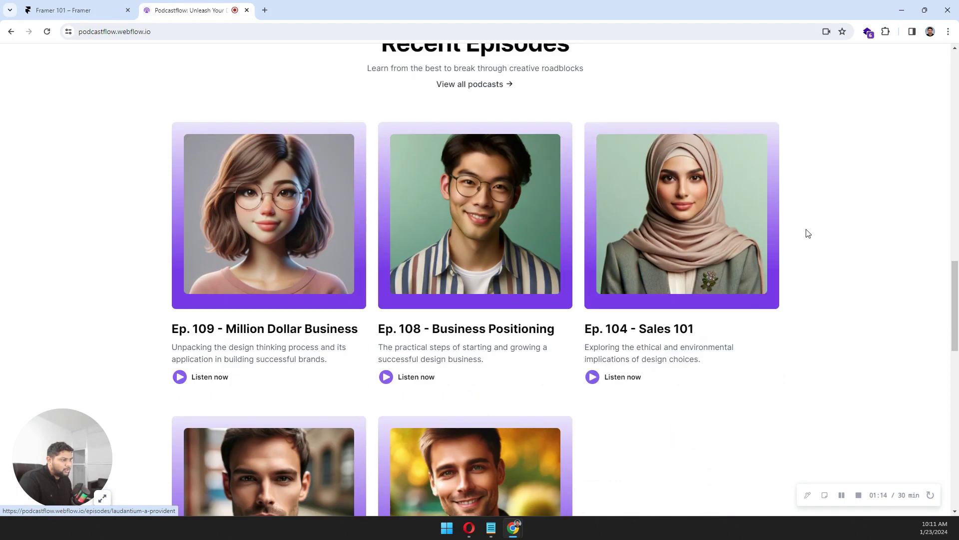
scroll(804, 230, down, 3)
scroll(803, 227, up, 1)
scroll(802, 227, up, 1)
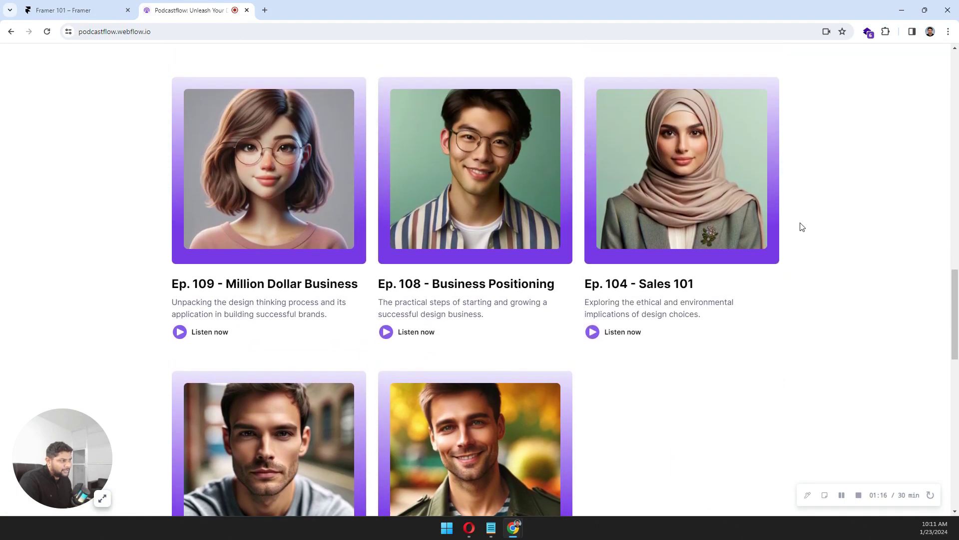
scroll(802, 227, up, 1)
scroll(802, 227, up, 1)
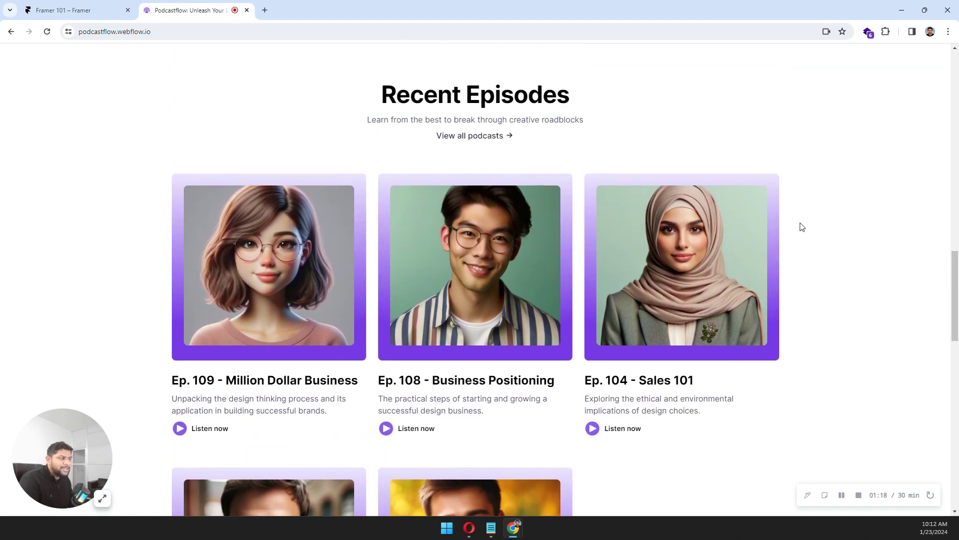
scroll(801, 227, down, 2)
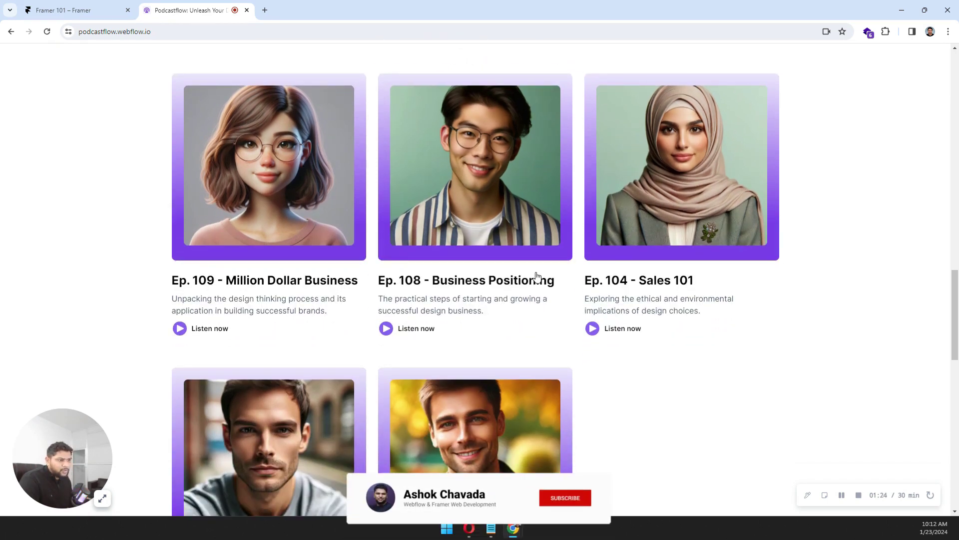
scroll(714, 270, down, 3)
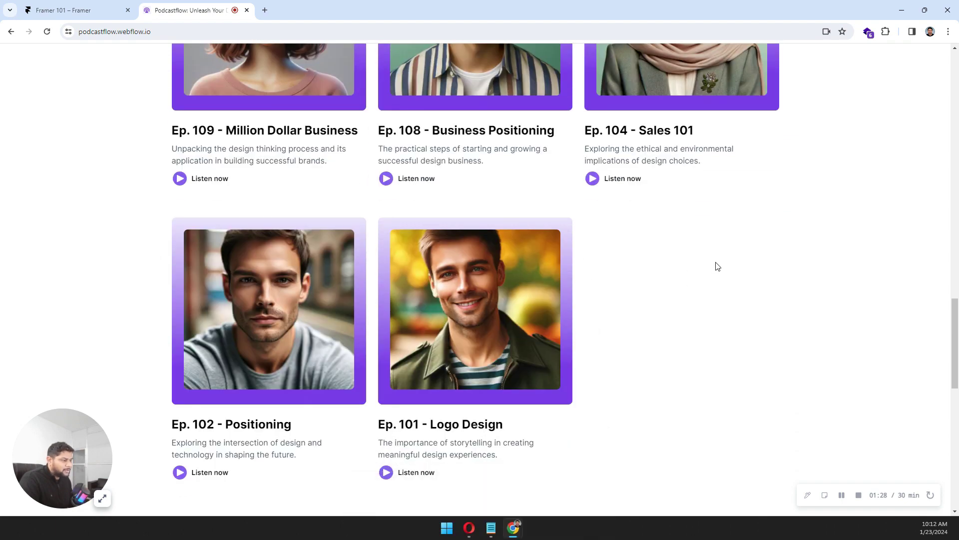
scroll(718, 266, down, 8)
scroll(718, 266, down, 4)
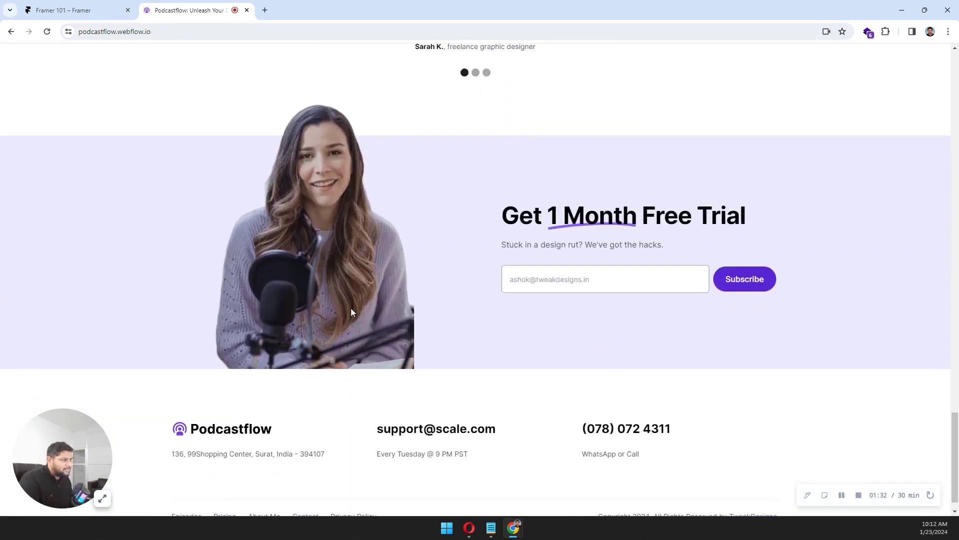
scroll(601, 238, down, 1)
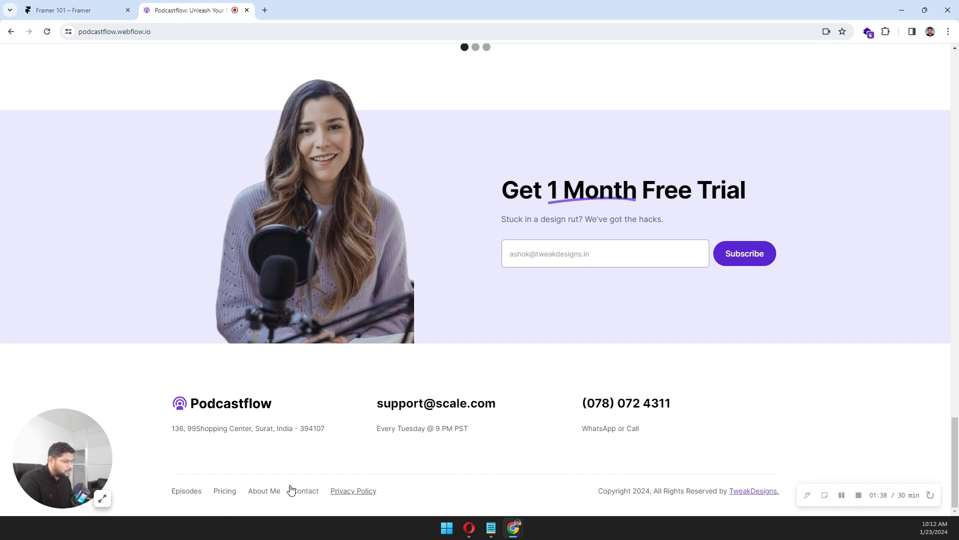
scroll(509, 486, up, 20)
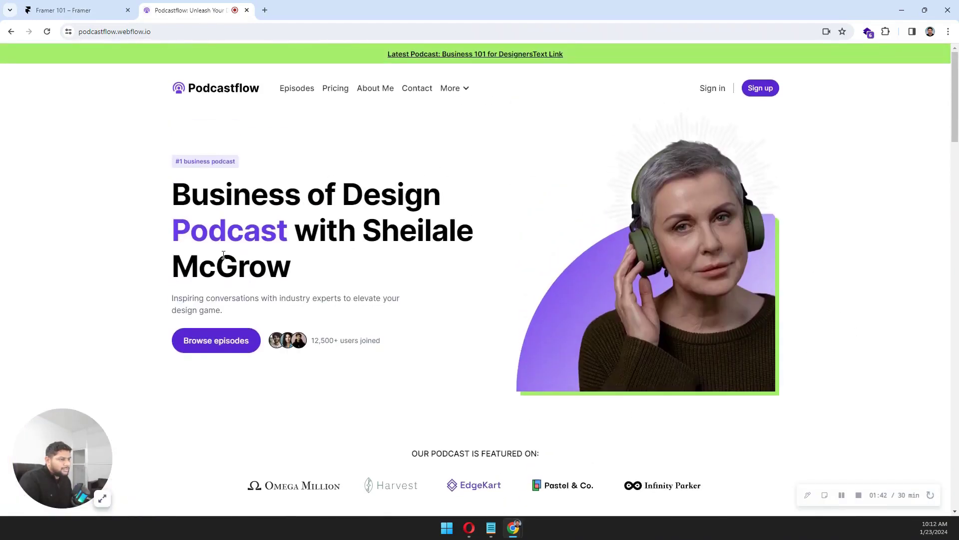
Draw a 1148 × 617 frame near the top of the Desktop page and centre it horizontally
click(87, 9)
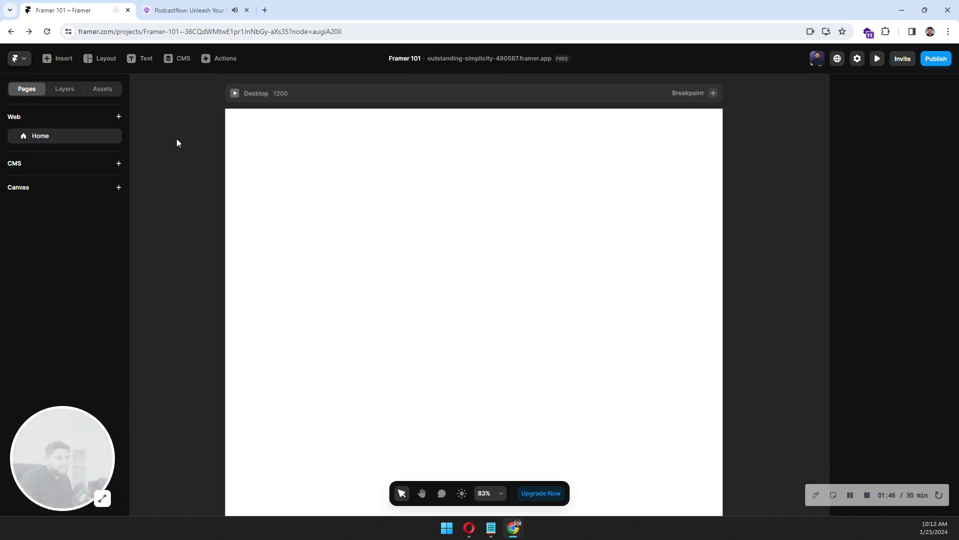
click(103, 65)
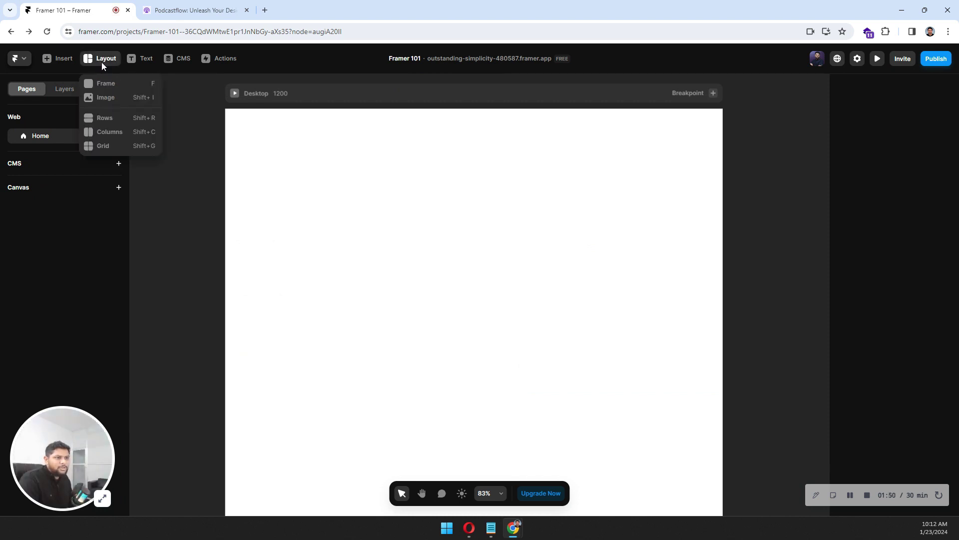
click(105, 85)
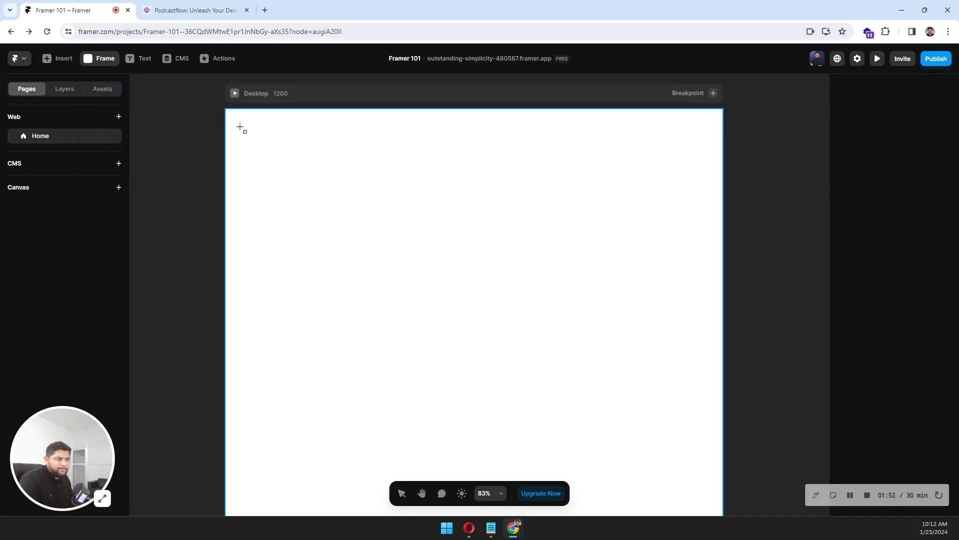
drag(237, 126, 713, 380)
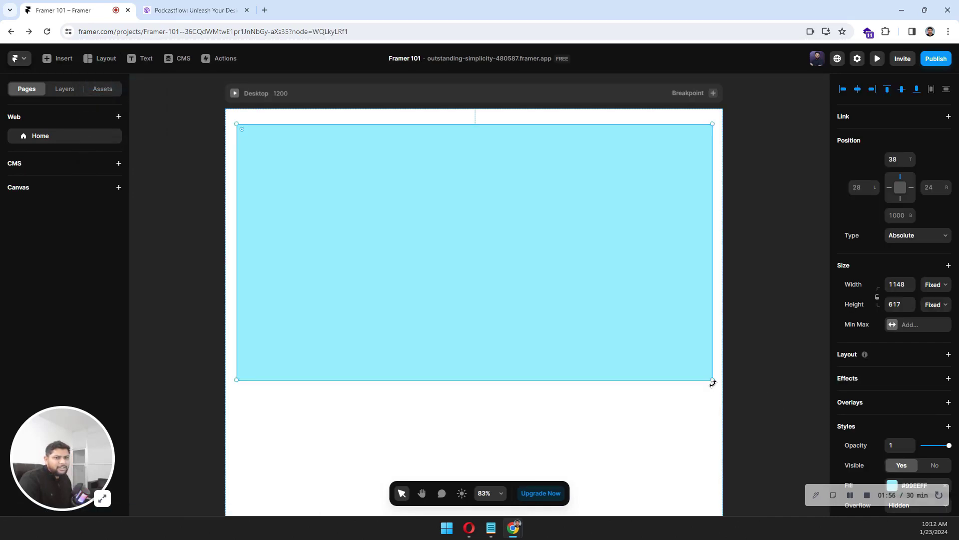
click(857, 89)
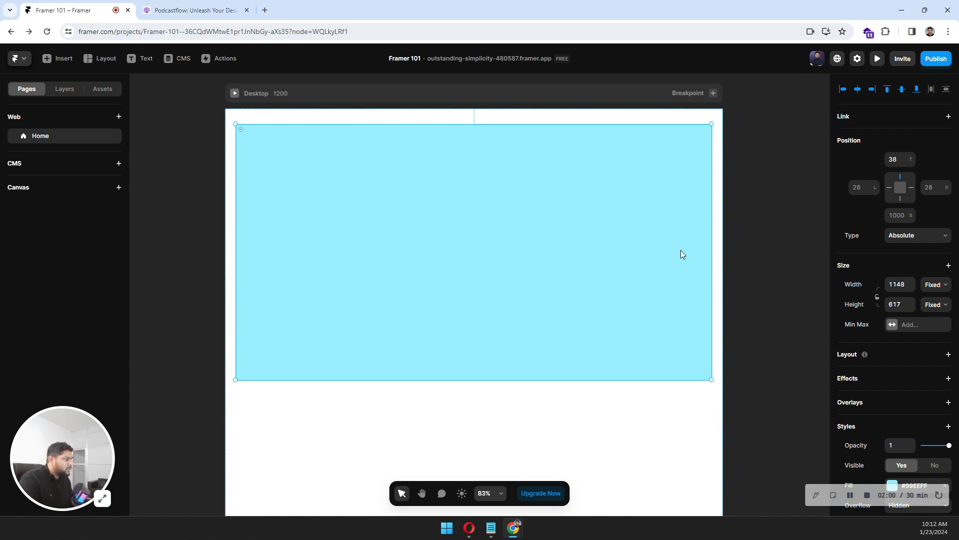
click(933, 286)
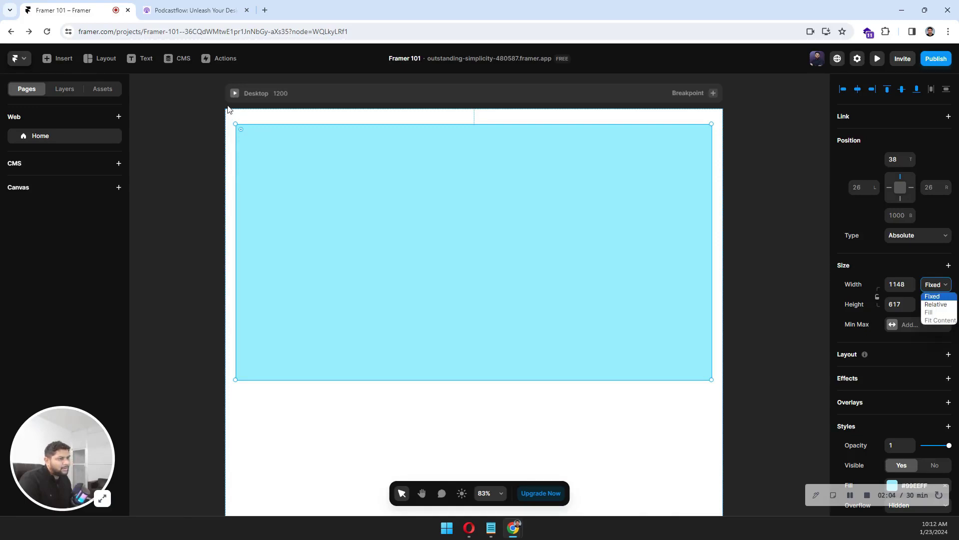
click(480, 193)
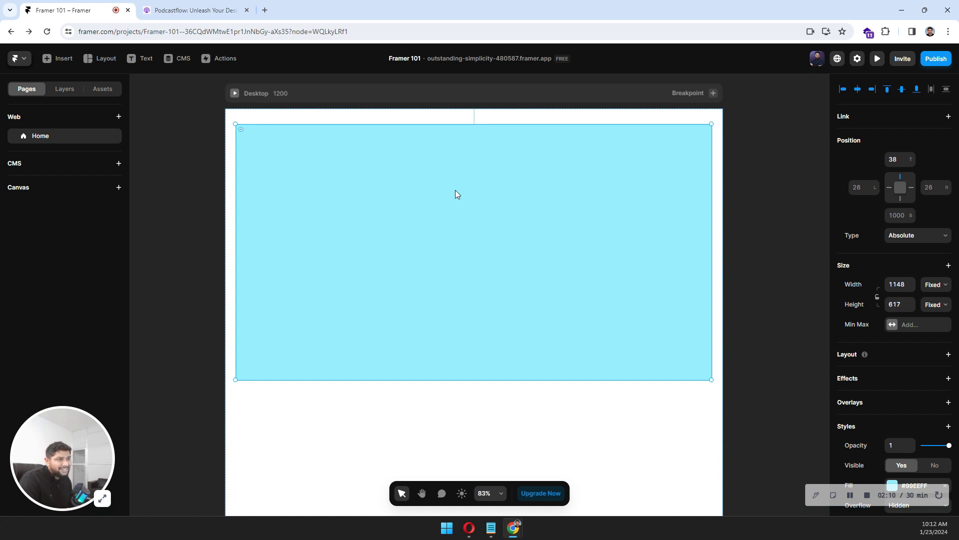
Compare against the Podcastflow reference site, then return to Framer and deselect the frame
click(170, 10)
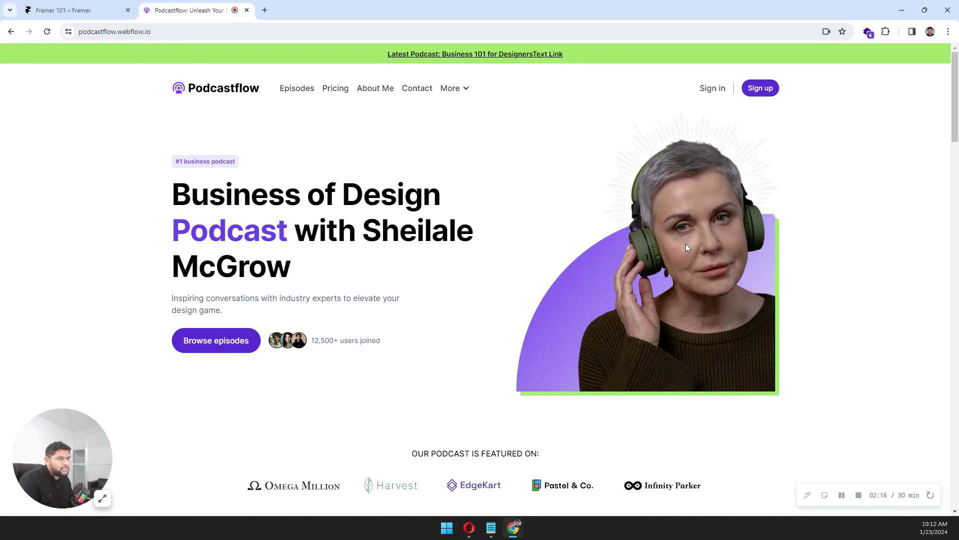
click(100, 8)
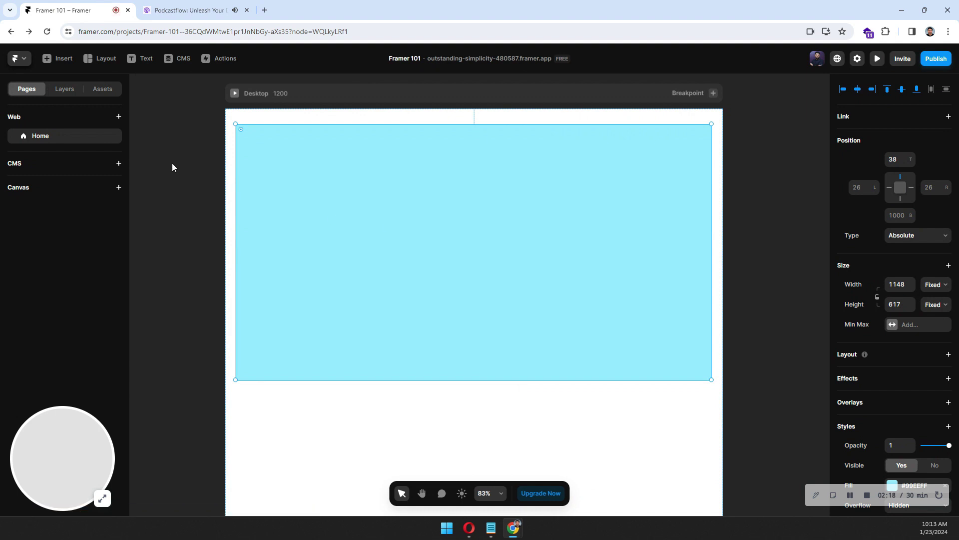
click(159, 159)
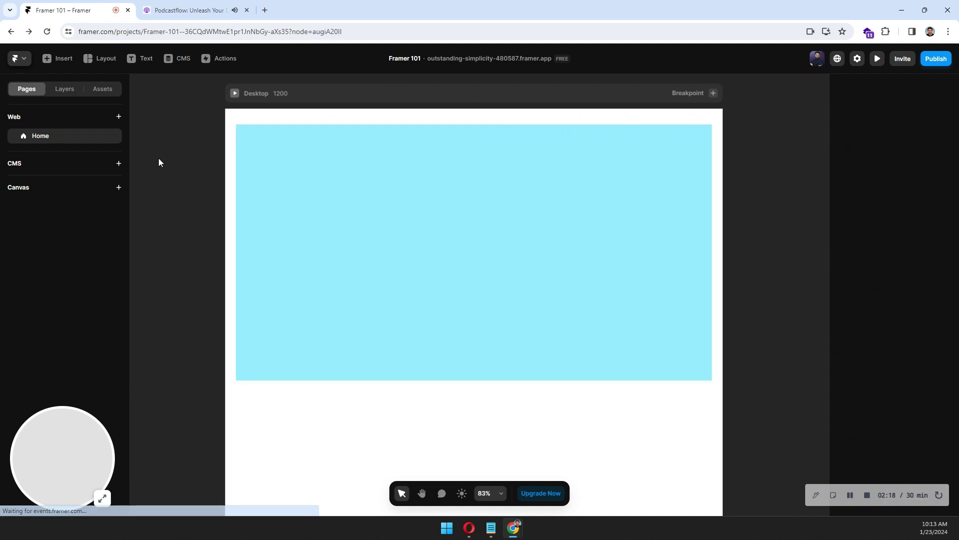
Draw a 454 × 536 image placeholder in the right half of the hero frame
click(109, 62)
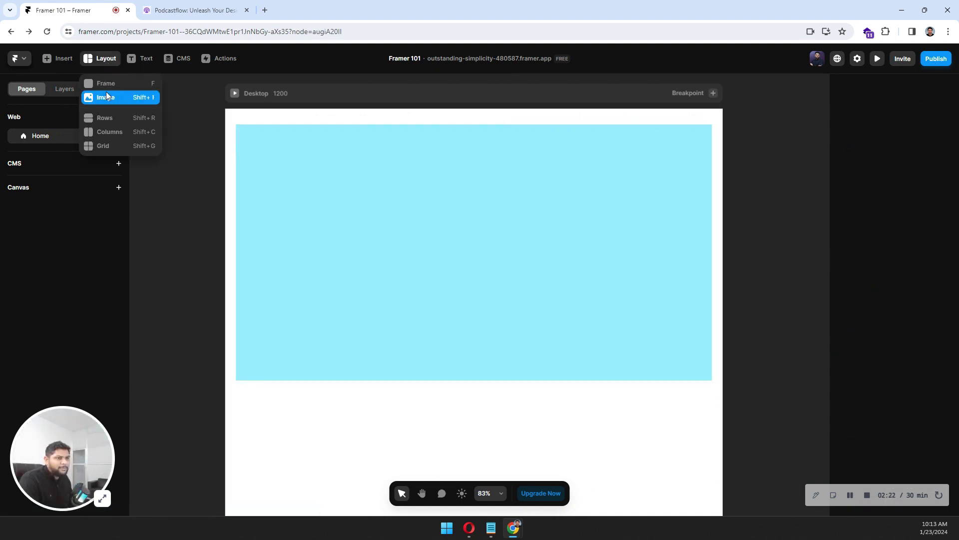
click(106, 98)
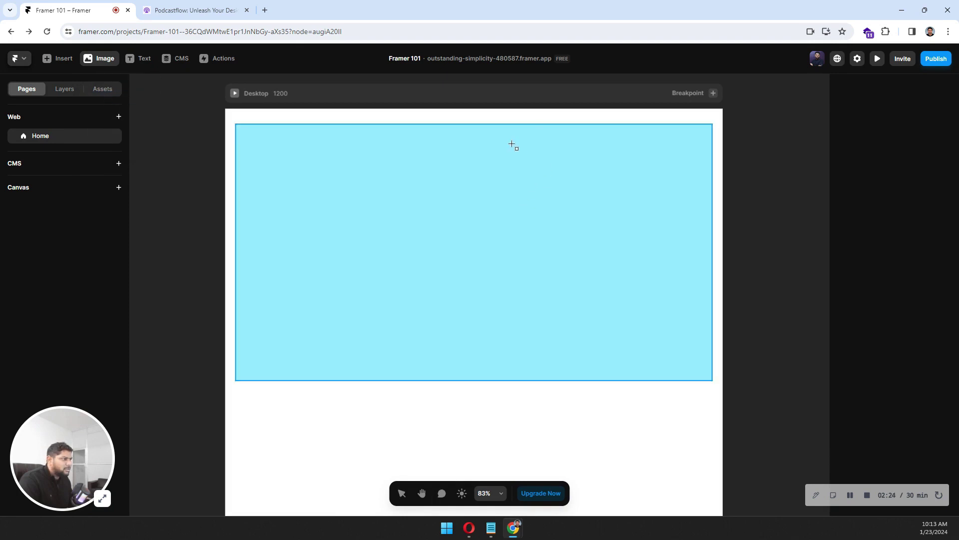
drag(512, 144, 699, 367)
mouse_move(609, 221)
mouse_down()
mouse_move(594, 210)
mouse_move(604, 224)
mouse_up()
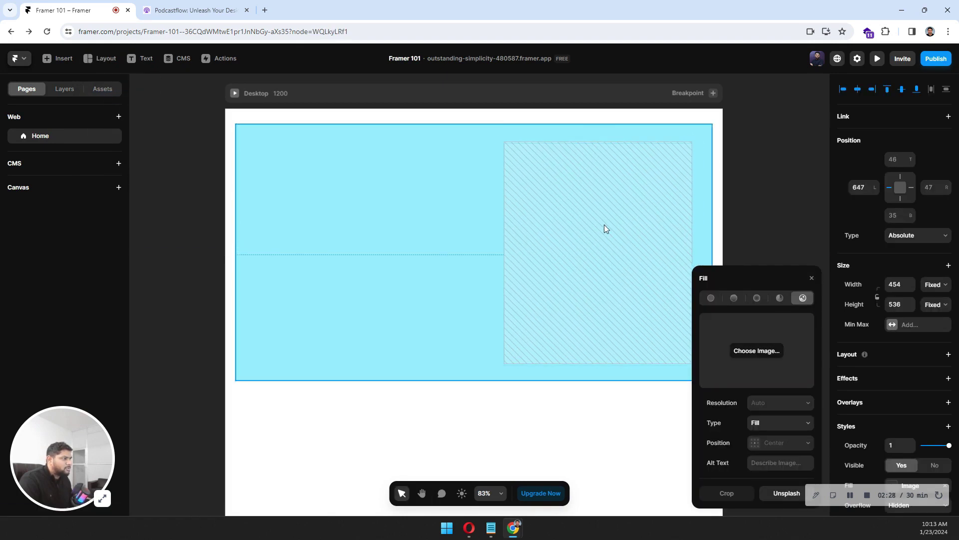
click(766, 197)
click(625, 203)
key(Escape)
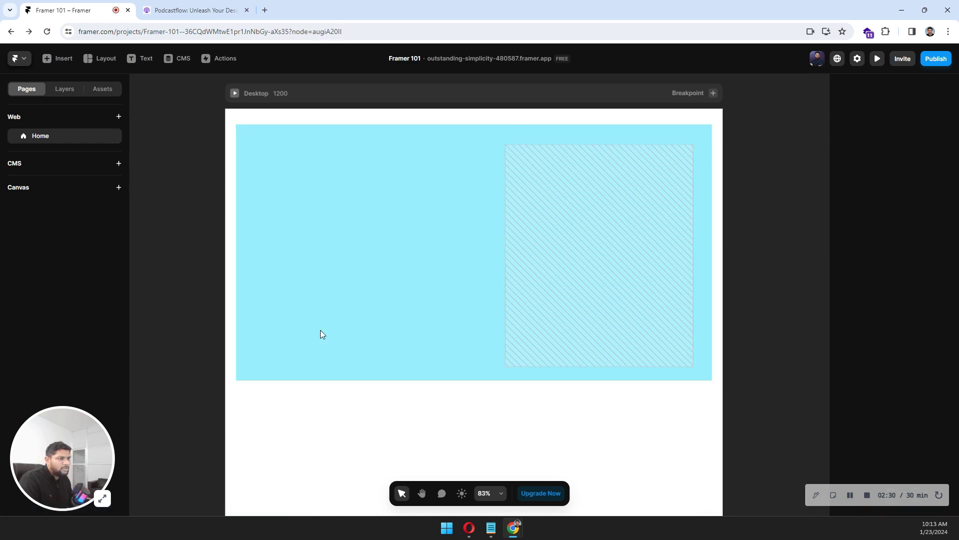
Lighten the hero frame's fill colour to #DBF9FF
click(324, 175)
scroll(917, 289, down, 3)
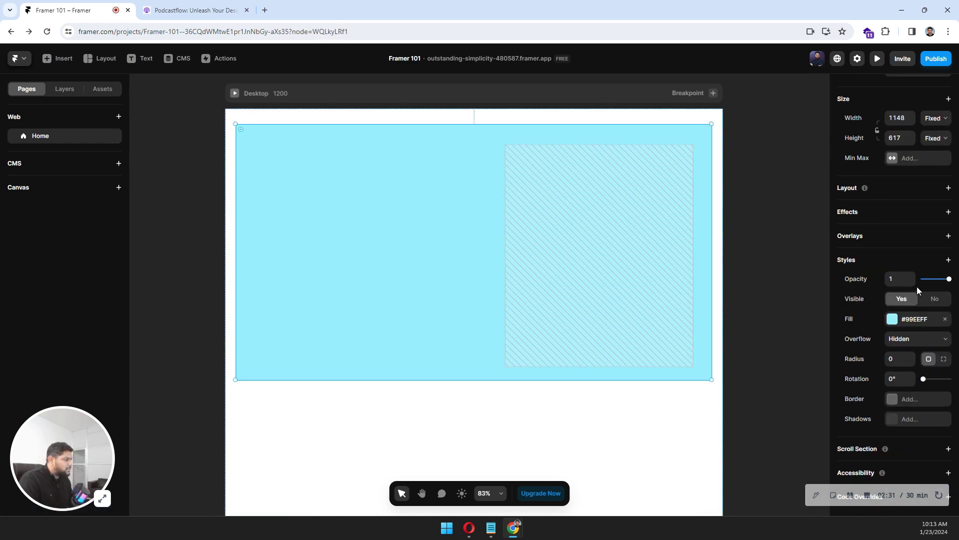
click(892, 322)
drag(725, 355, 713, 336)
key(Escape)
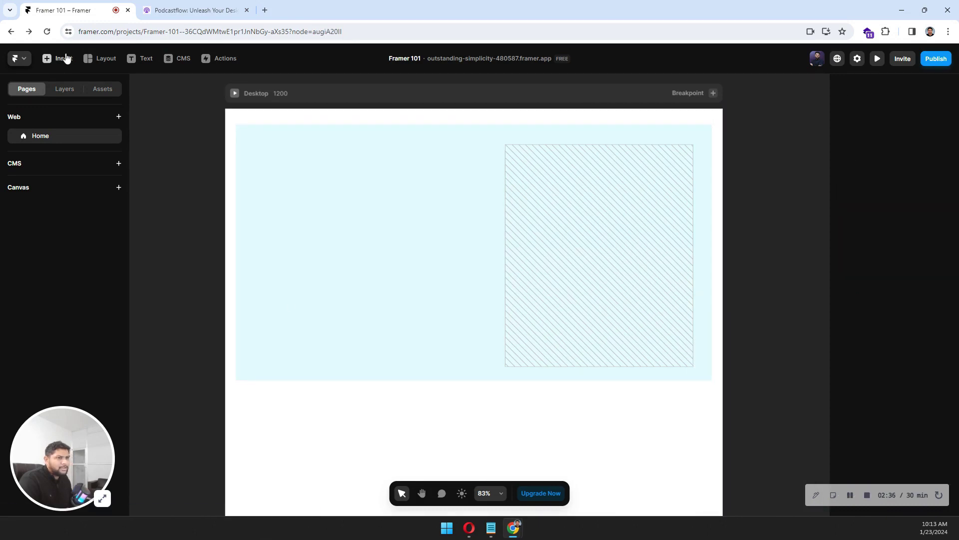
Add a text layer reading 'Heading' at the hero's upper left
click(140, 58)
click(261, 167)
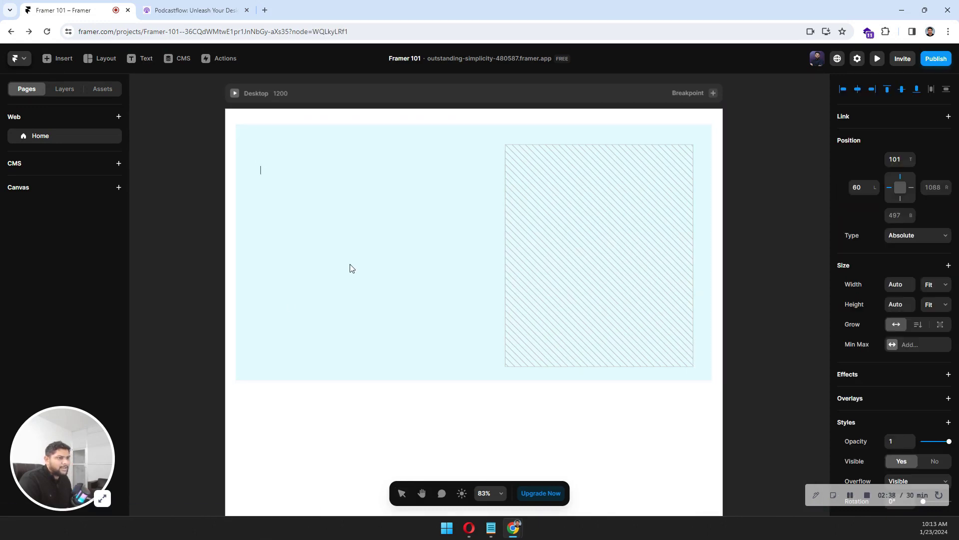
text(Heading)
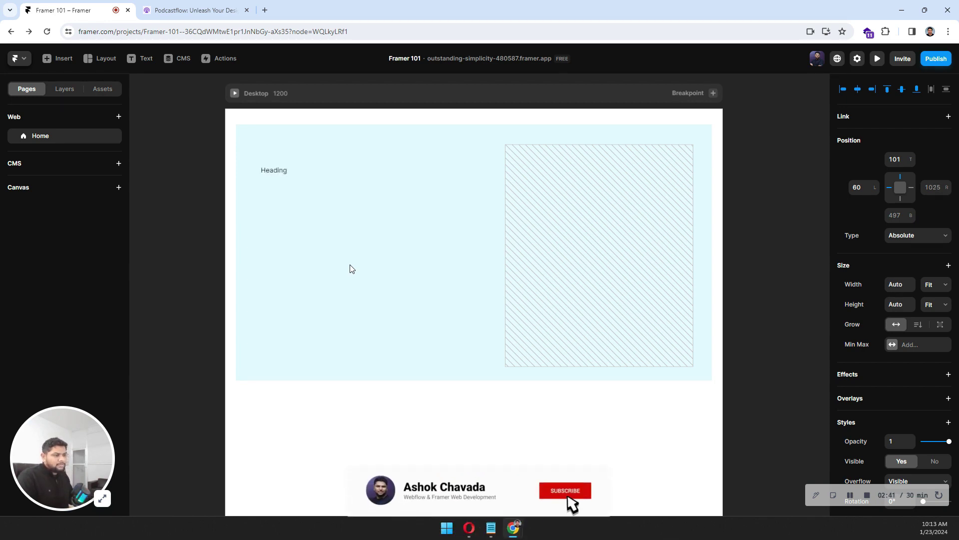
key(Escape)
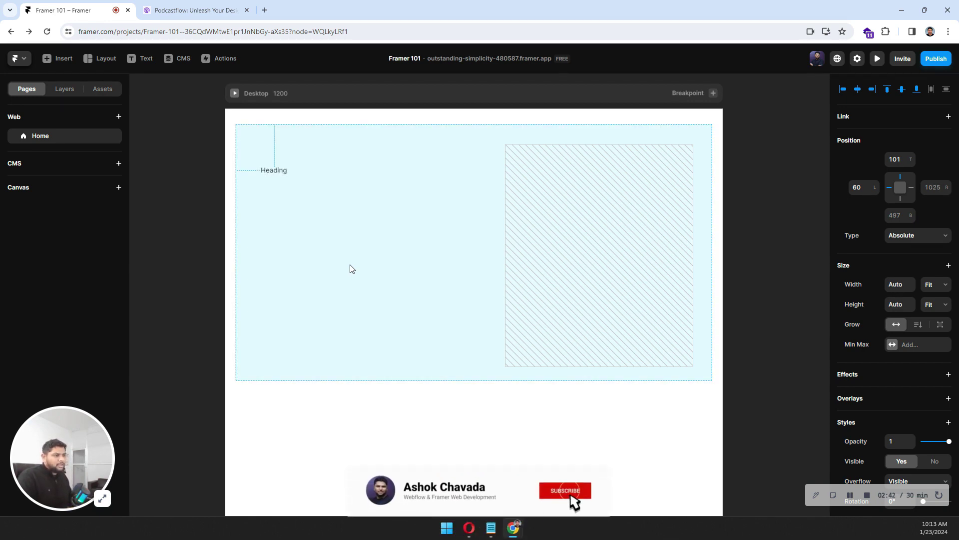
Set the Heading text's font size to 72 px
scroll(881, 292, down, 5)
scroll(879, 289, down, 3)
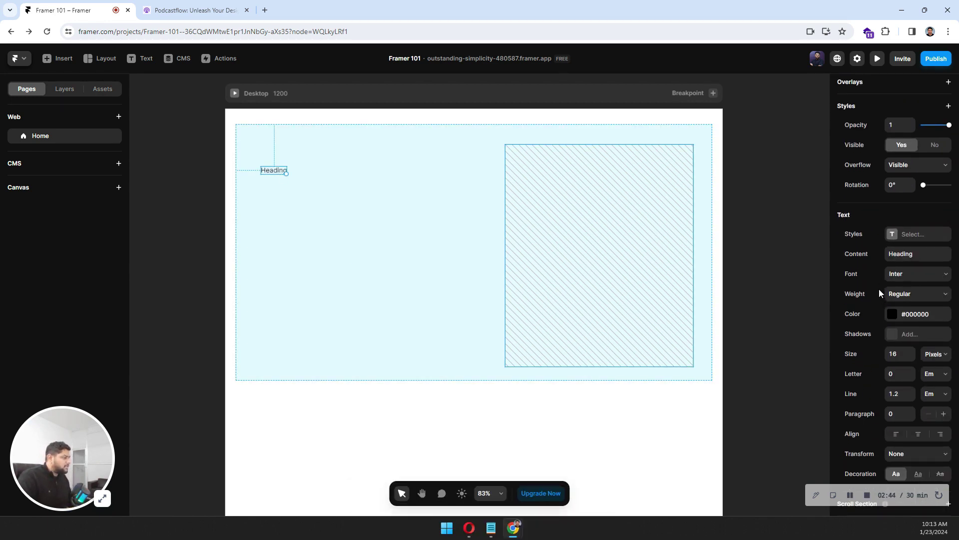
click(897, 276)
text(6)
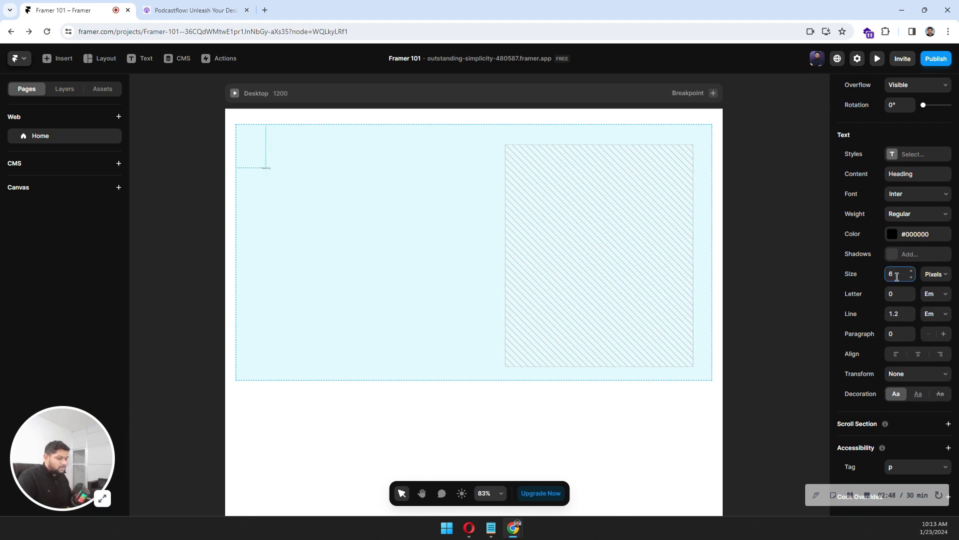
key(BackSpace)
text(5)
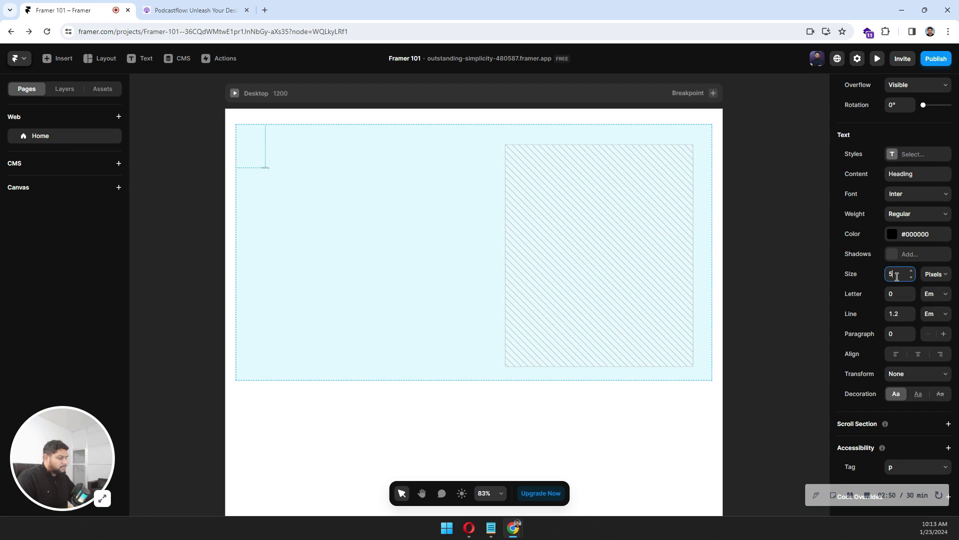
text(2)
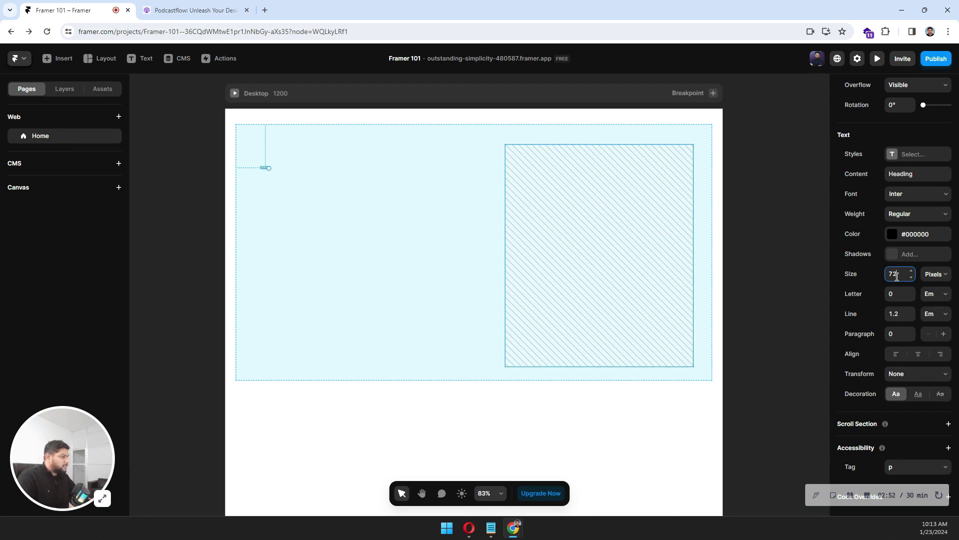
key(Return)
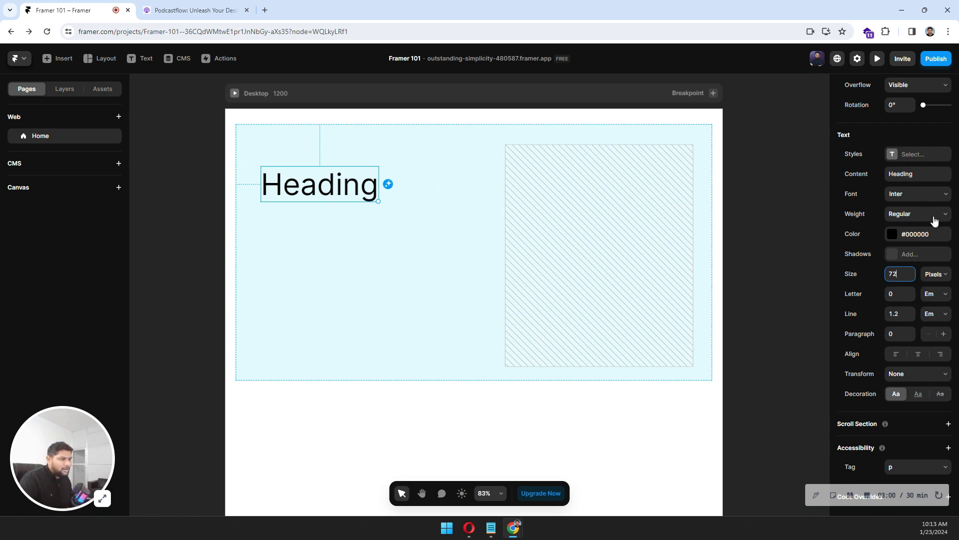
click(334, 259)
click(322, 199)
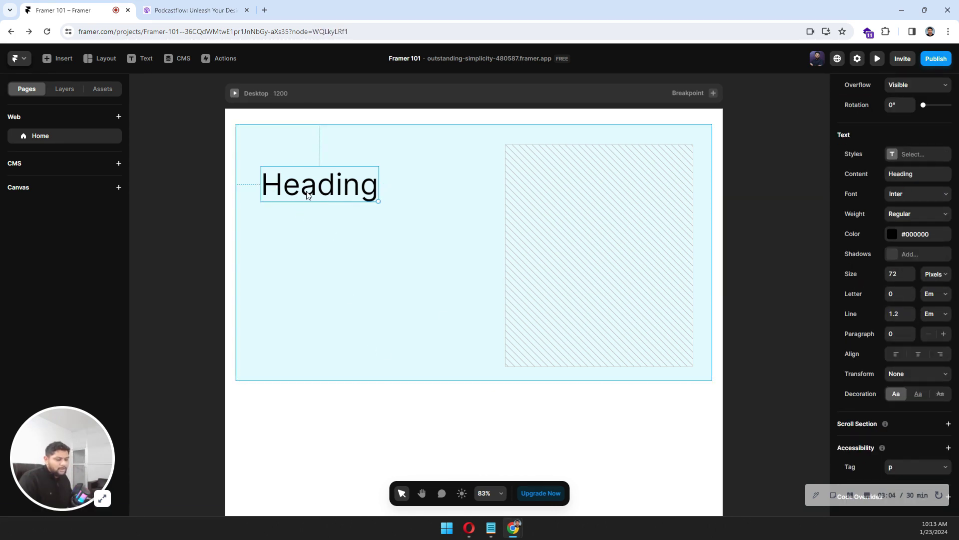
Duplicate the Heading just below itself, size the copy 24 px and reword it 'paragraph content'
drag(325, 188, 324, 229)
scroll(920, 385, down, 5)
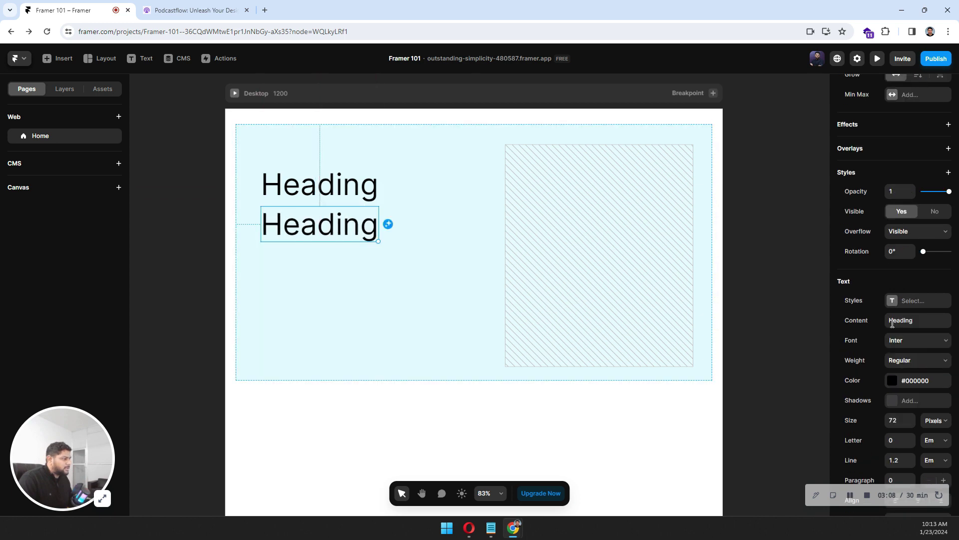
click(896, 424)
key(Down)
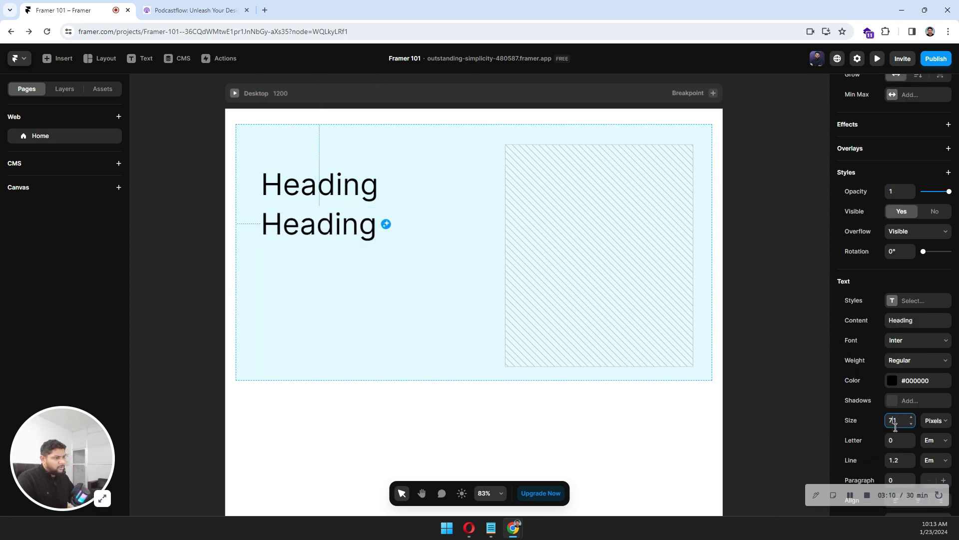
text(24)
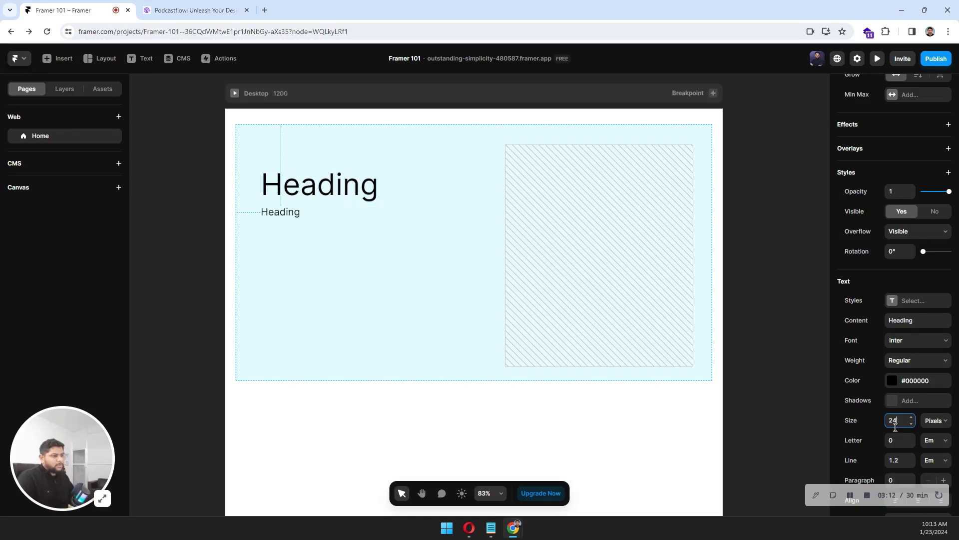
double_click(286, 210)
text(a)
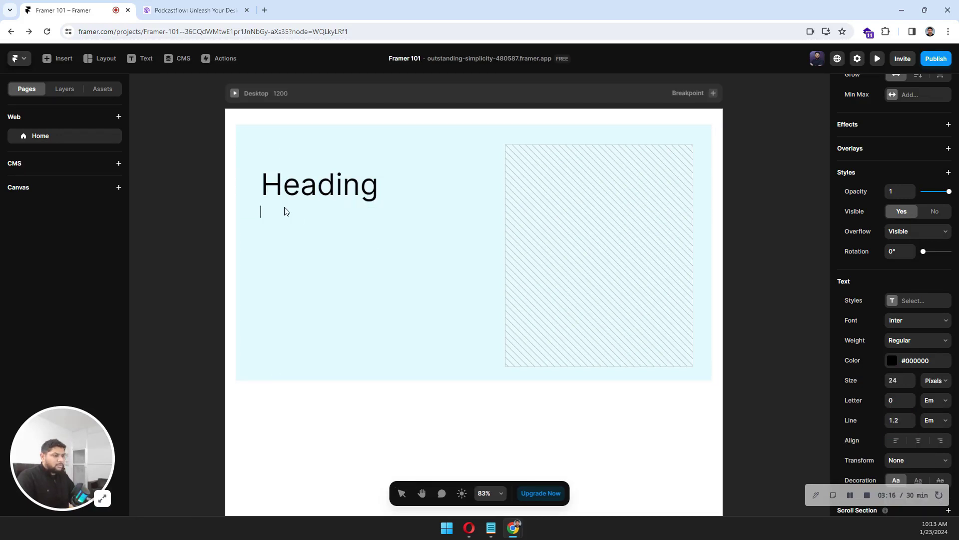
text(ara)
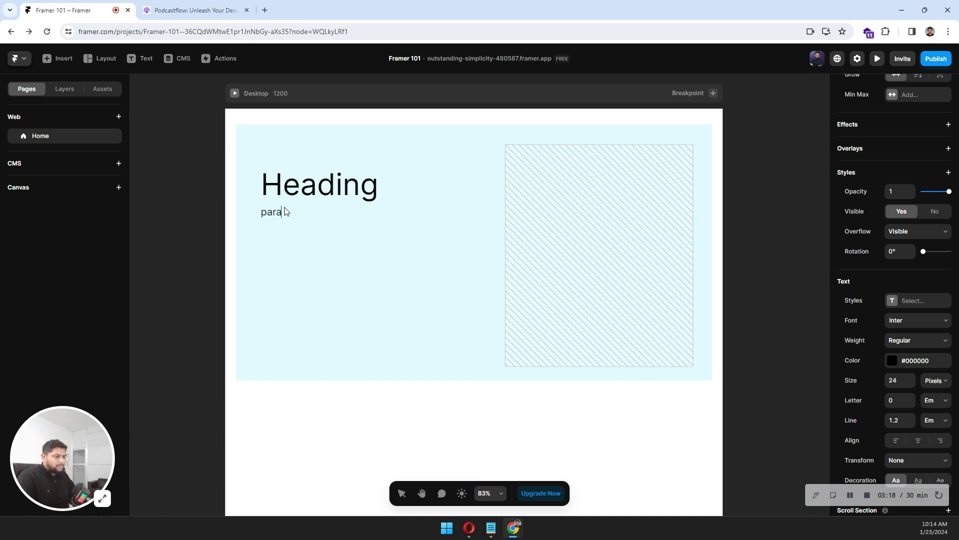
text(graph content)
click(328, 463)
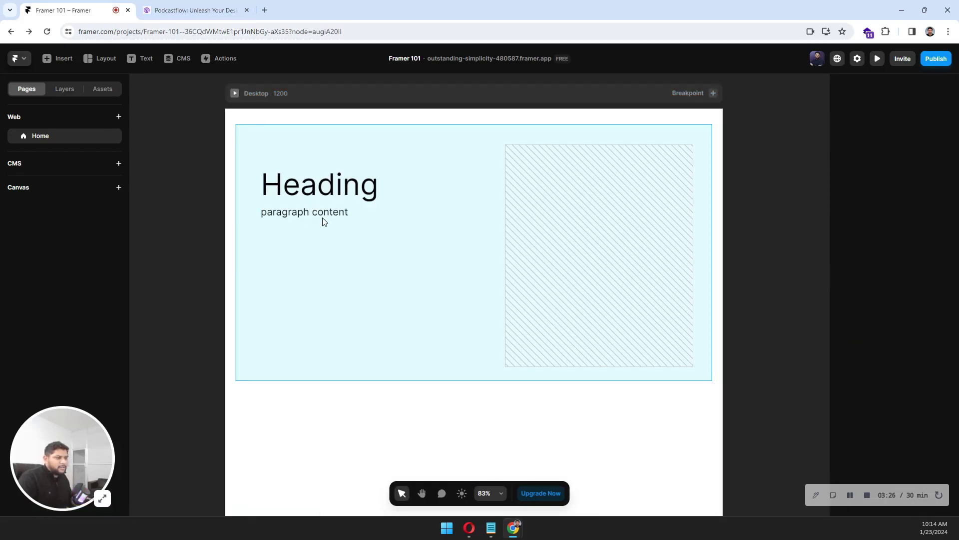
Draw a 149 × 63 #44CCFF button rectangle just below the paragraph text
click(100, 58)
key(f)
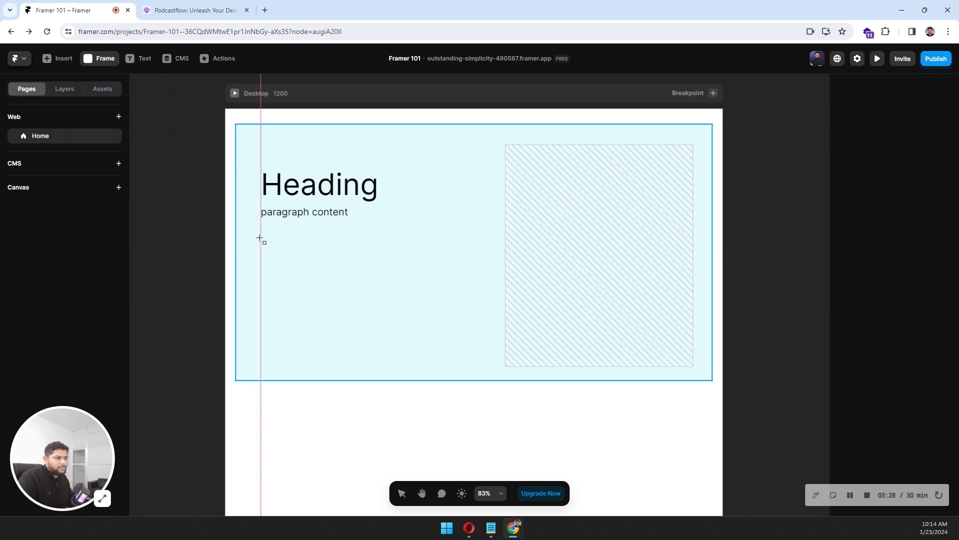
drag(261, 239, 317, 259)
drag(323, 265, 323, 266)
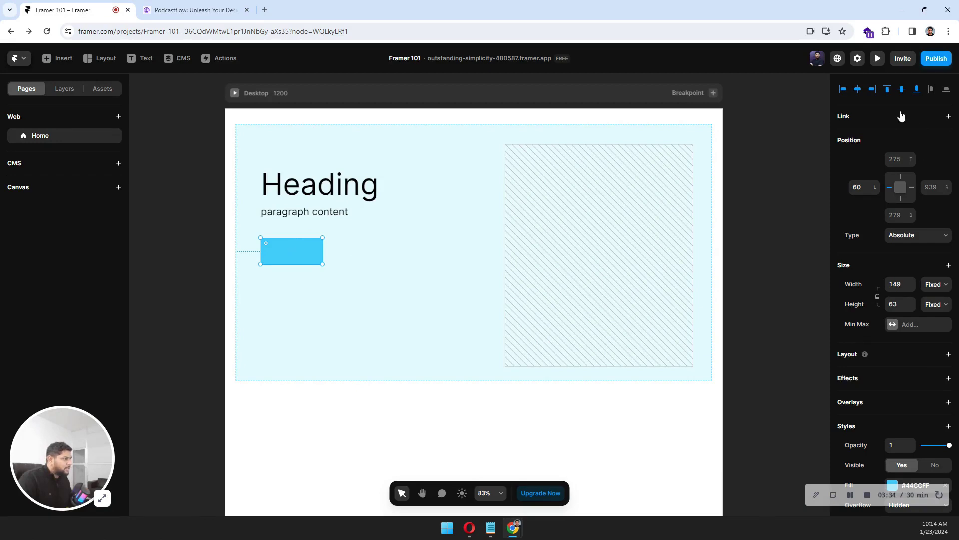
click(842, 119)
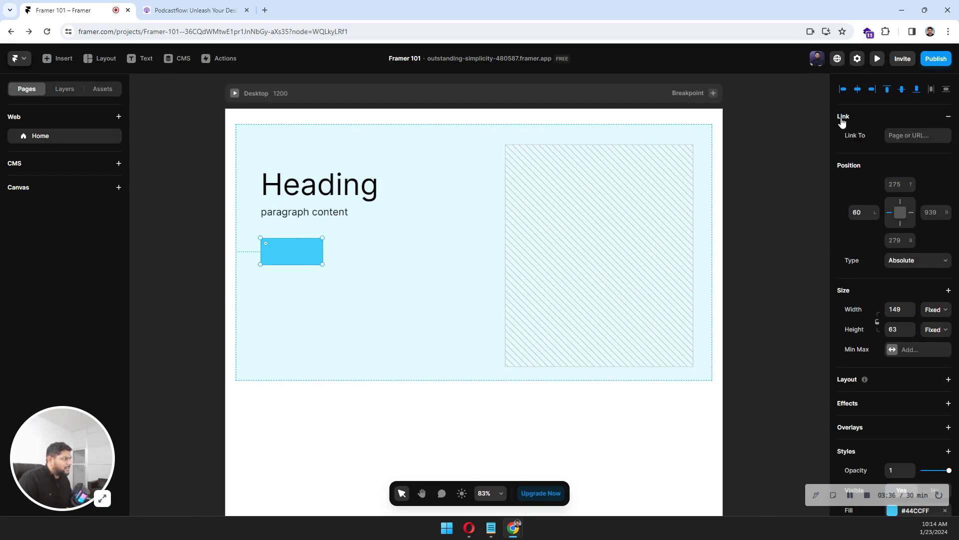
click(905, 137)
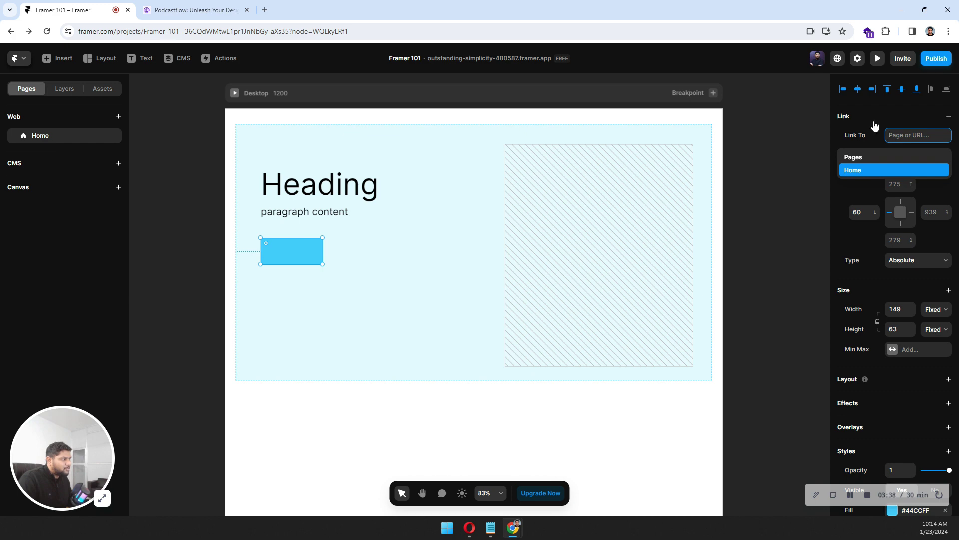
click(948, 116)
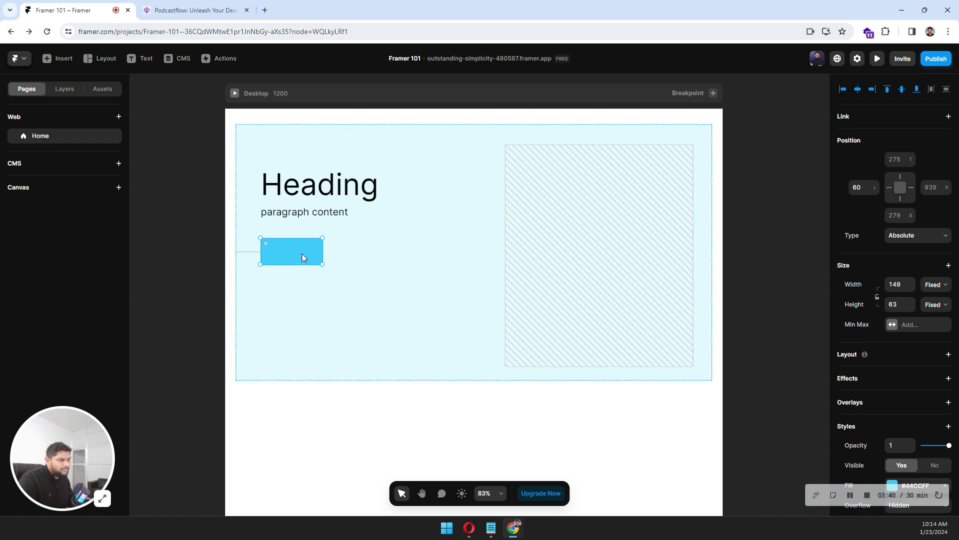
drag(291, 246, 290, 238)
click(327, 422)
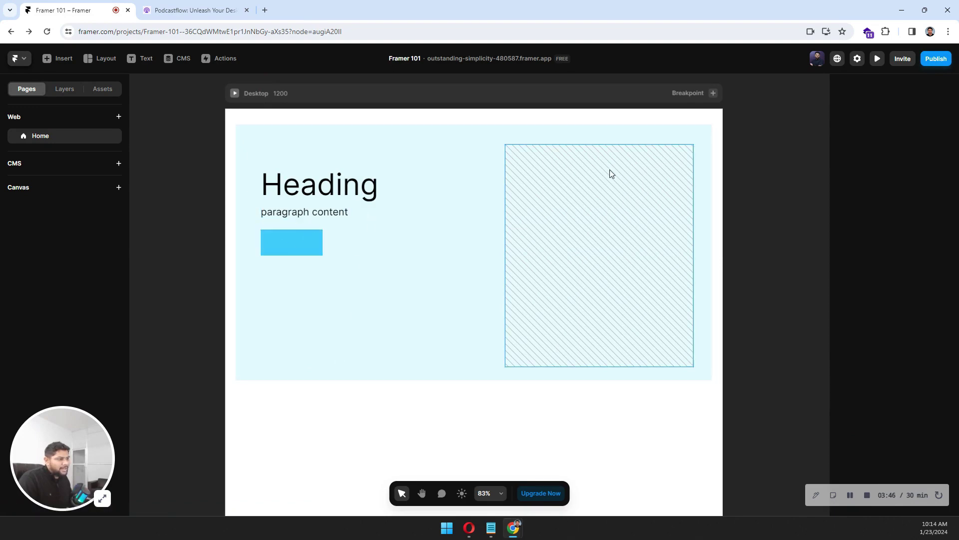
Select the Heading, paragraph and blue button and wrap them in a vertical stack
click(302, 185)
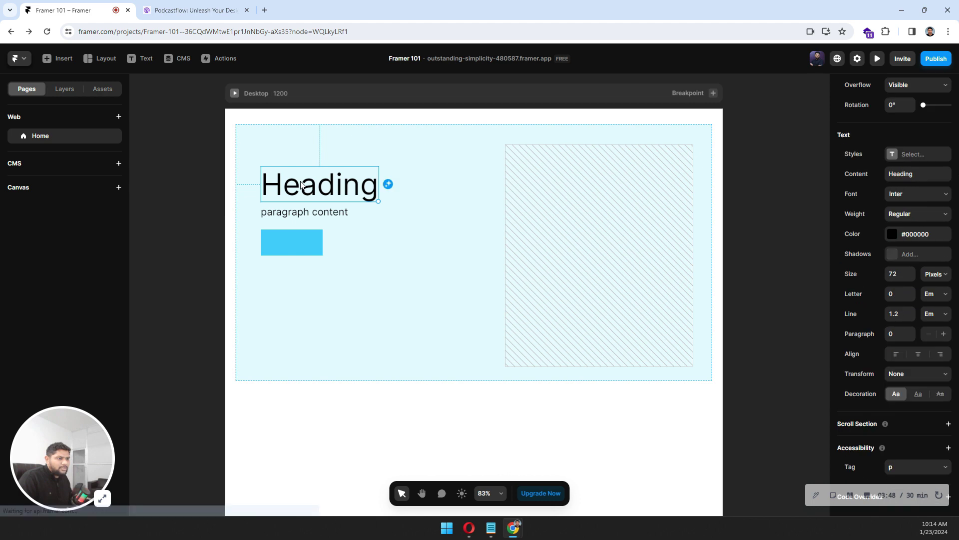
shift+click(318, 217)
shift+click(300, 238)
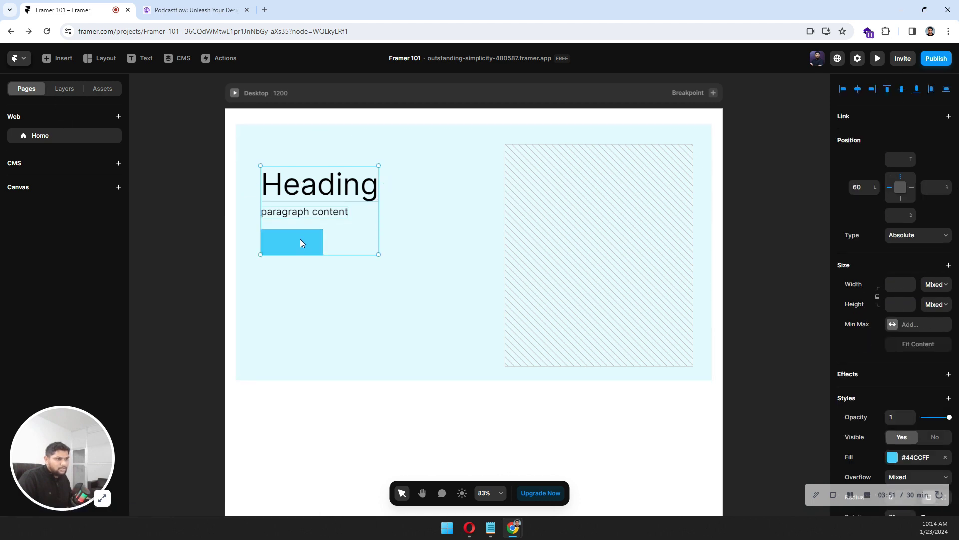
right_click(306, 189)
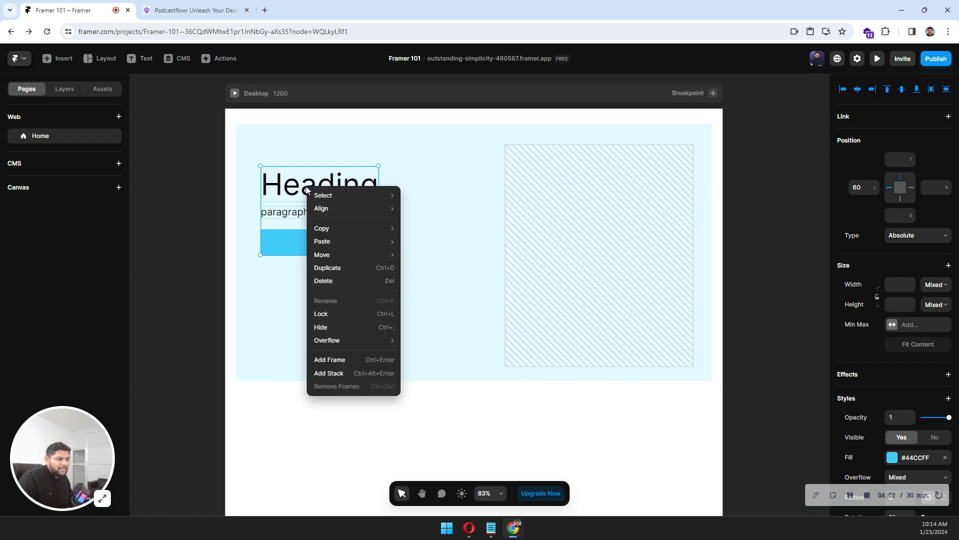
mouse_move(343, 341)
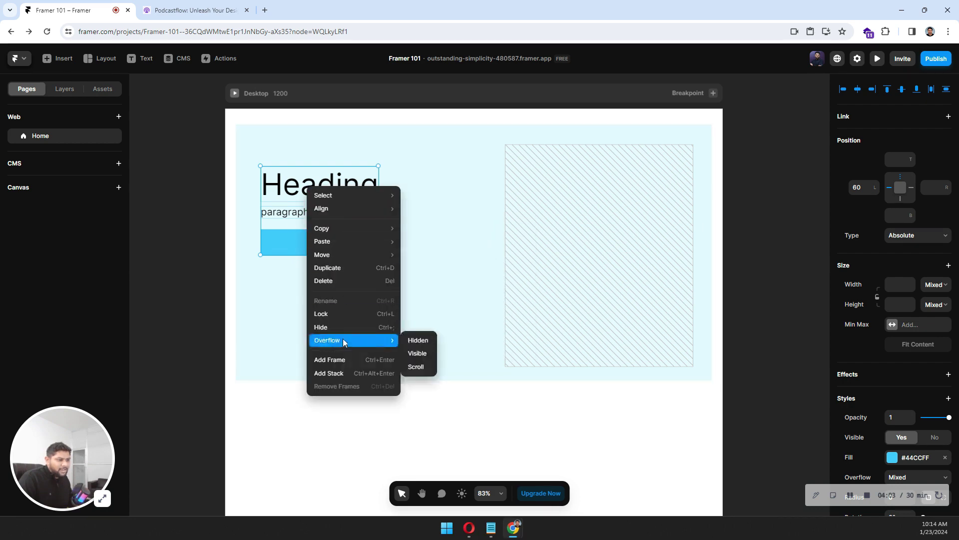
click(338, 371)
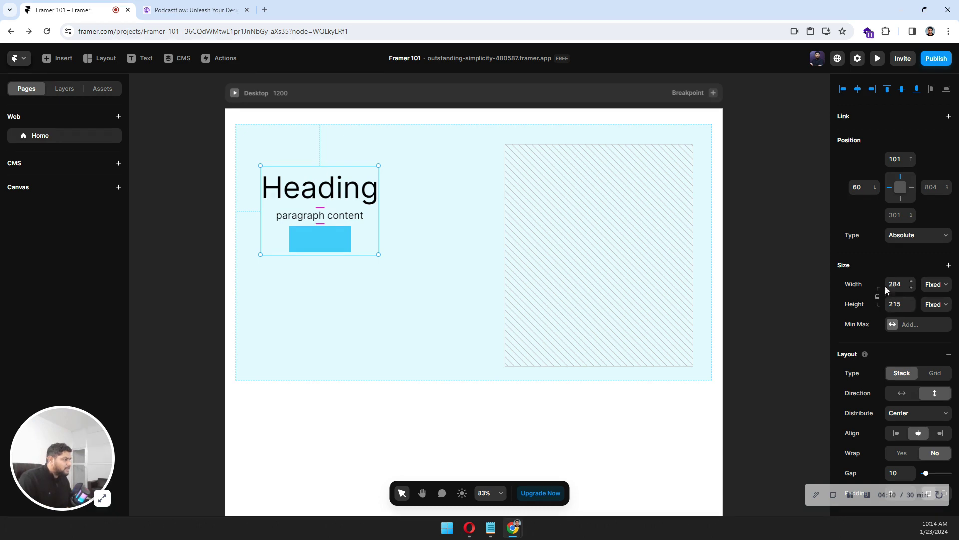
Set the stack's Distribute to Start, align its items left, and set the gap to 24
scroll(885, 290, down, 3)
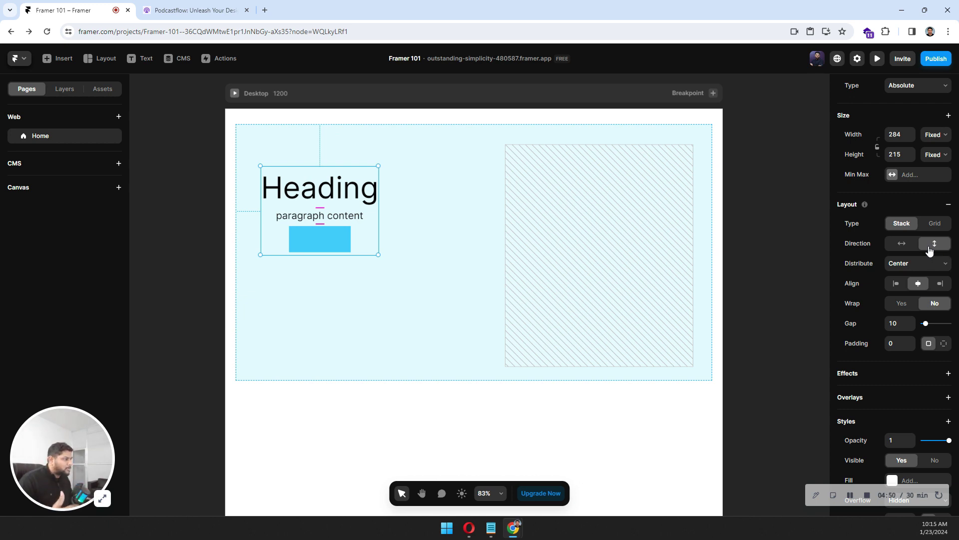
click(913, 264)
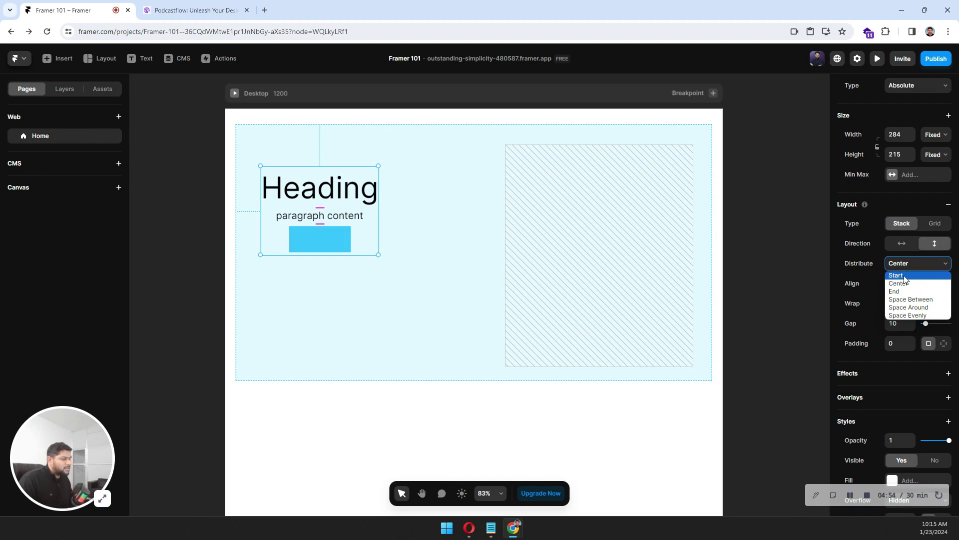
click(905, 277)
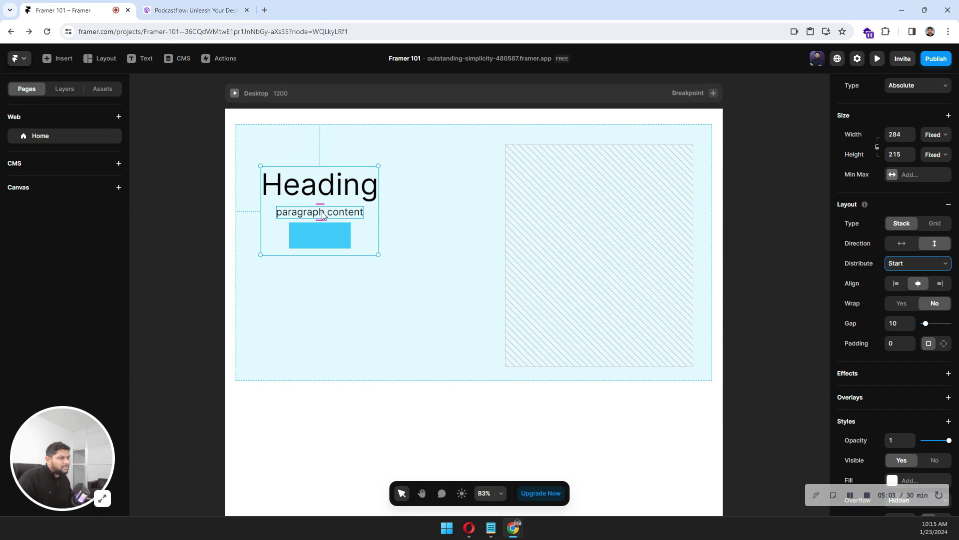
click(896, 283)
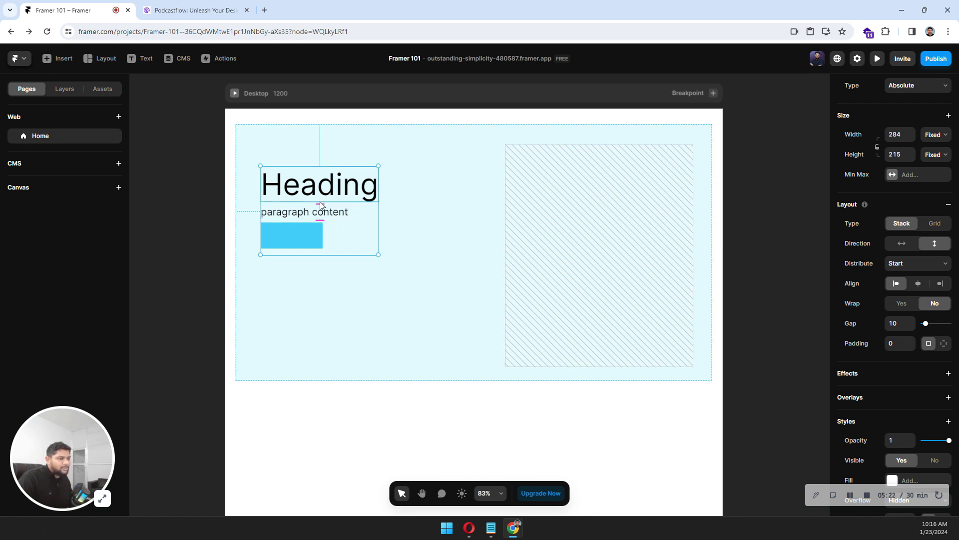
click(893, 329)
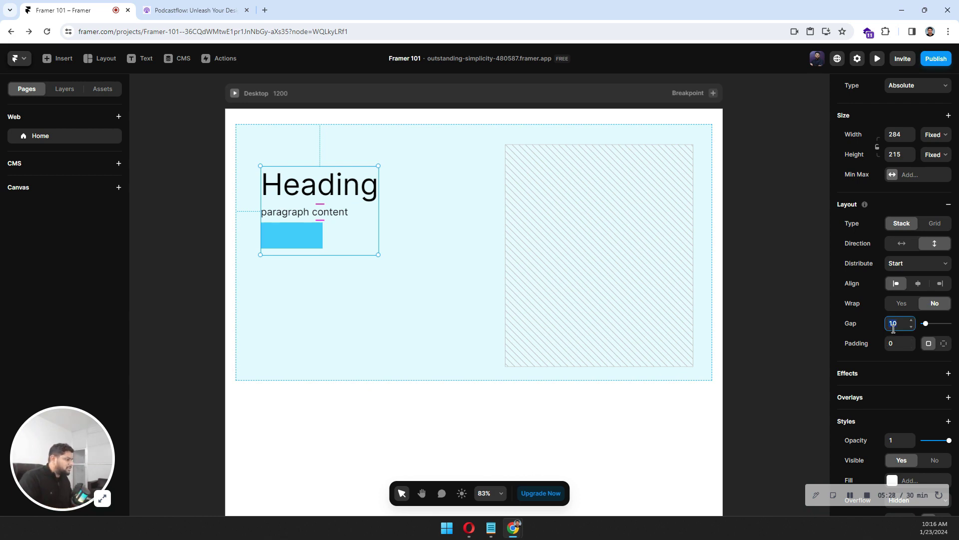
text(8)
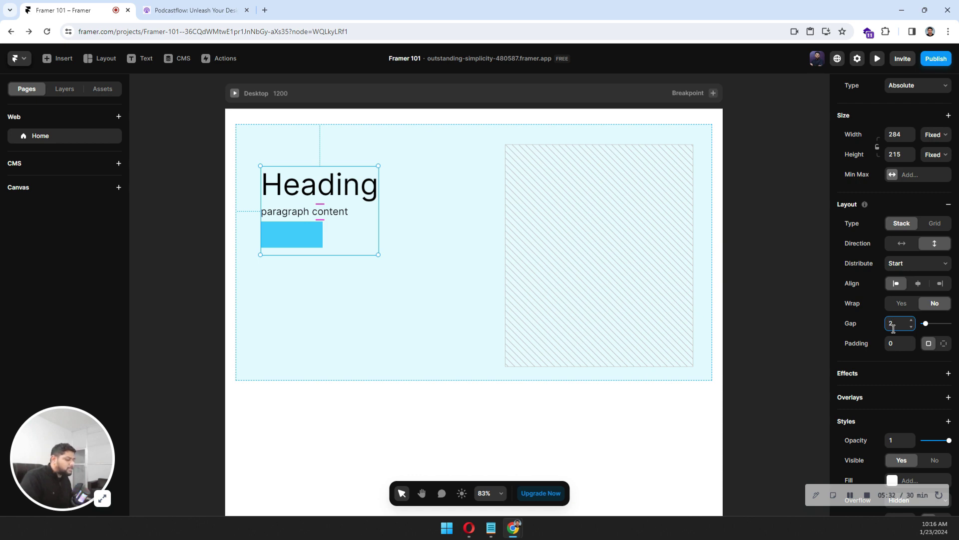
text(4)
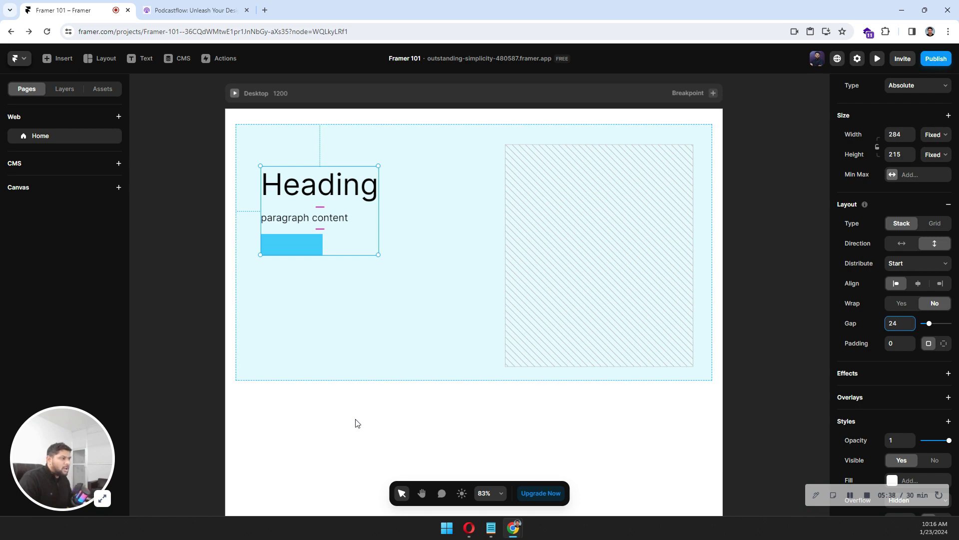
Move the heading stack right and down toward the vertical middle of the hero's left half
click(337, 219)
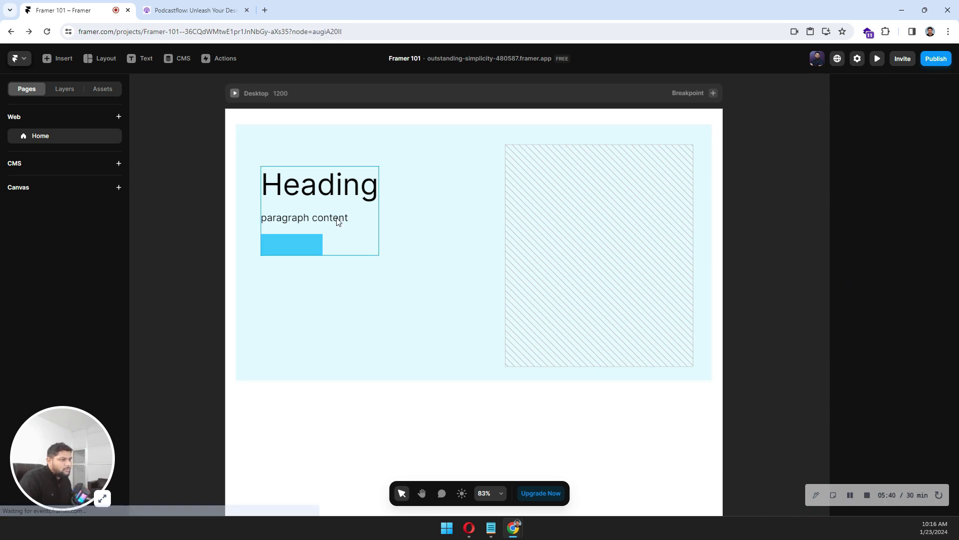
click(373, 228)
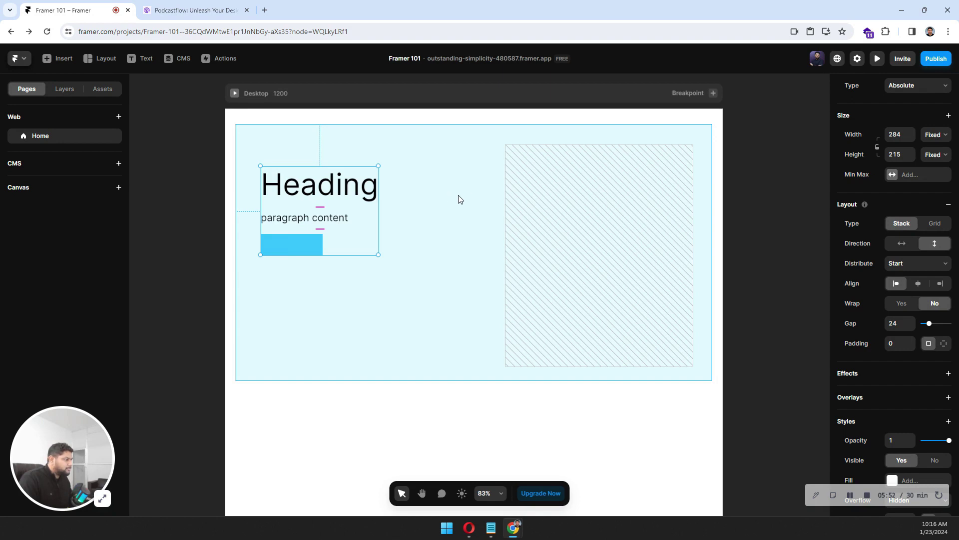
drag(359, 238, 375, 280)
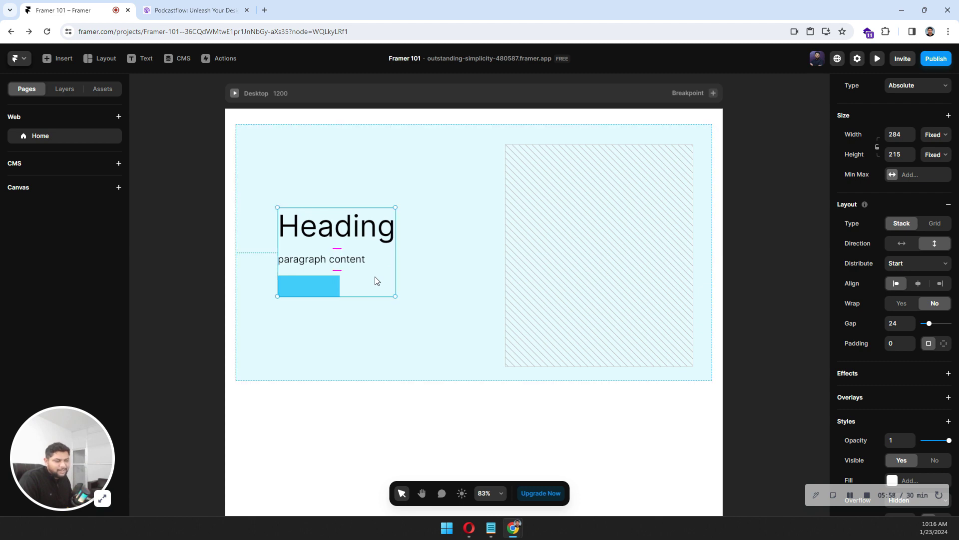
click(503, 221)
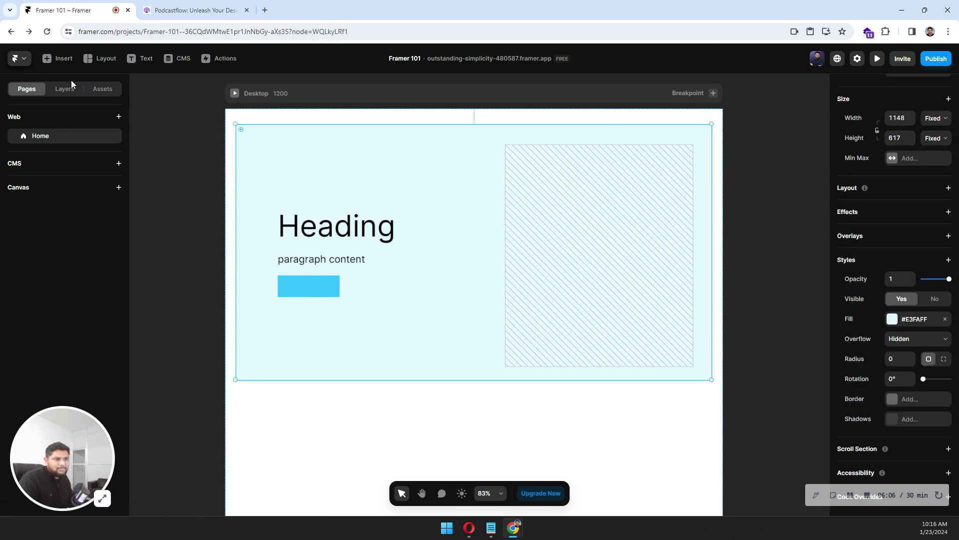
In the layer tree, select the outer hero frame that contains the Rows stack
click(57, 94)
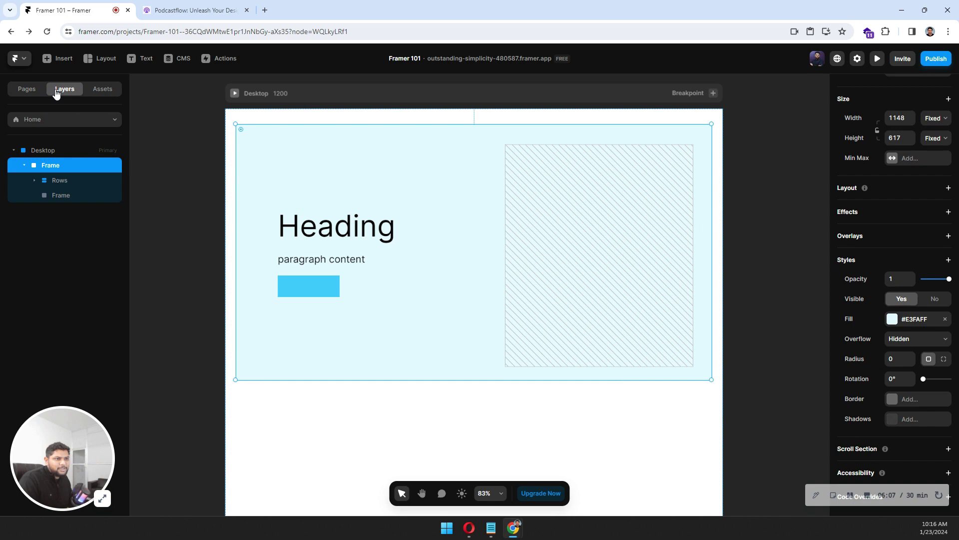
double_click(53, 169)
click(59, 231)
double_click(56, 166)
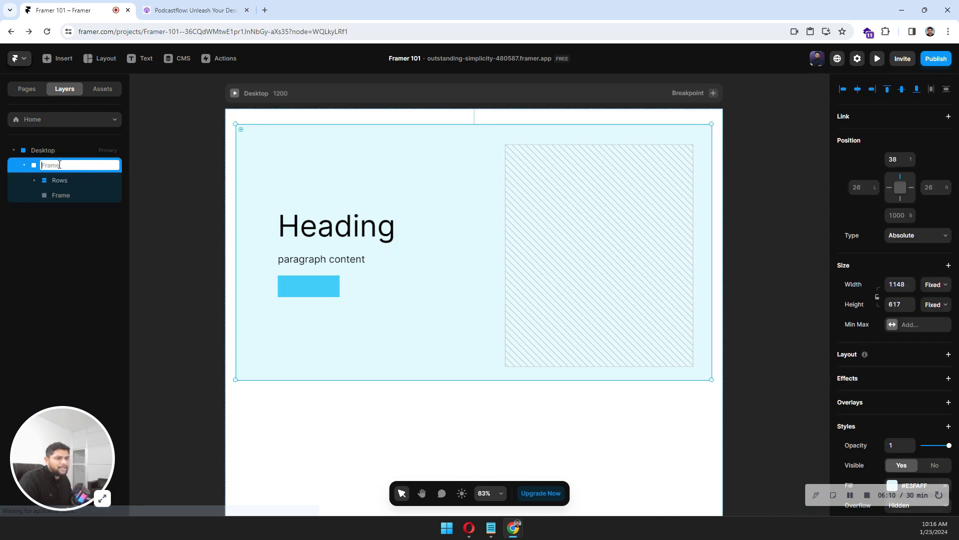
click(58, 184)
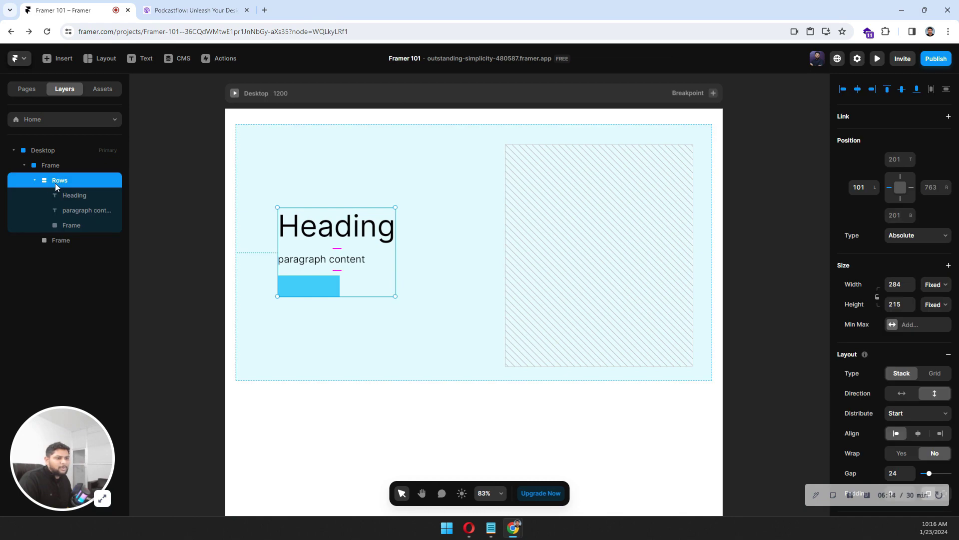
click(53, 166)
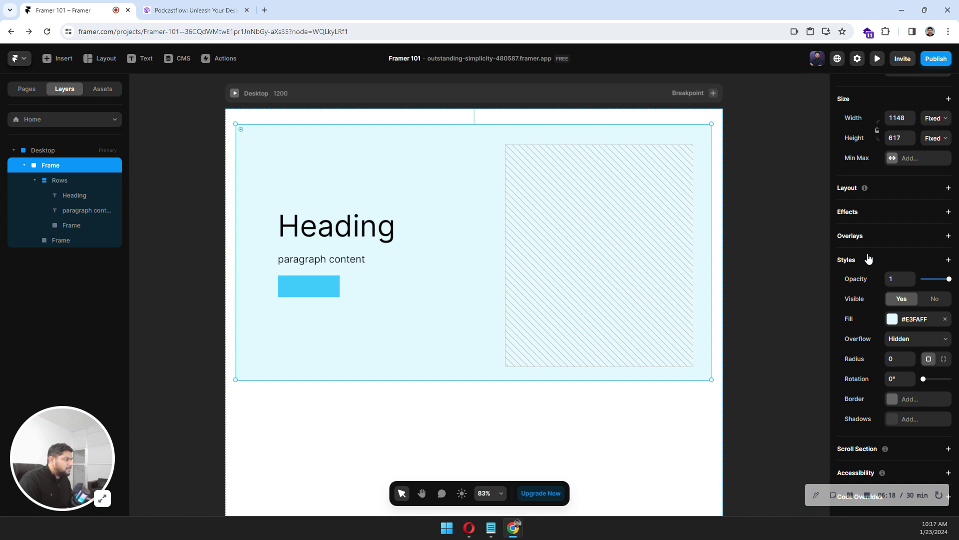
scroll(869, 258, up, 3)
Make the hero frame a horizontal stack, placing the text column and image placeholder side by side
click(896, 292)
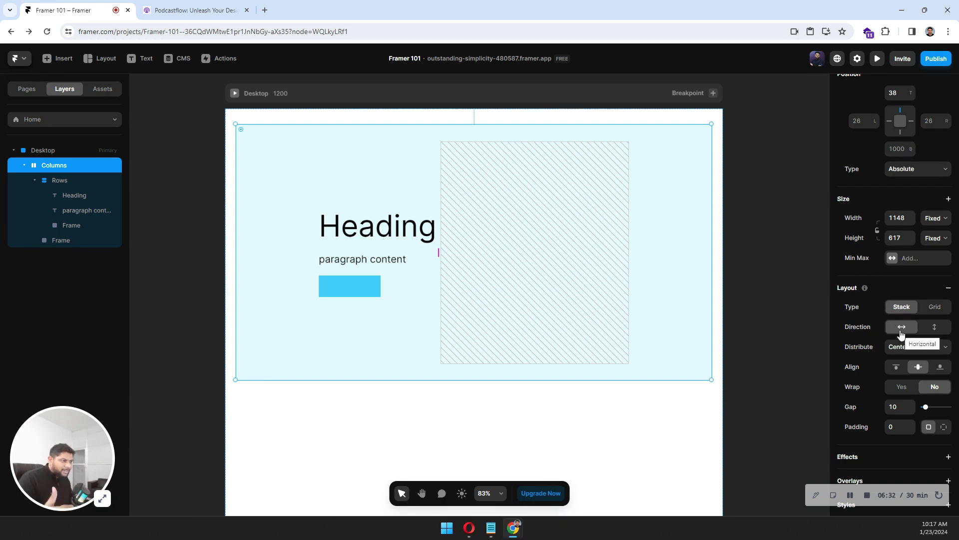
click(934, 328)
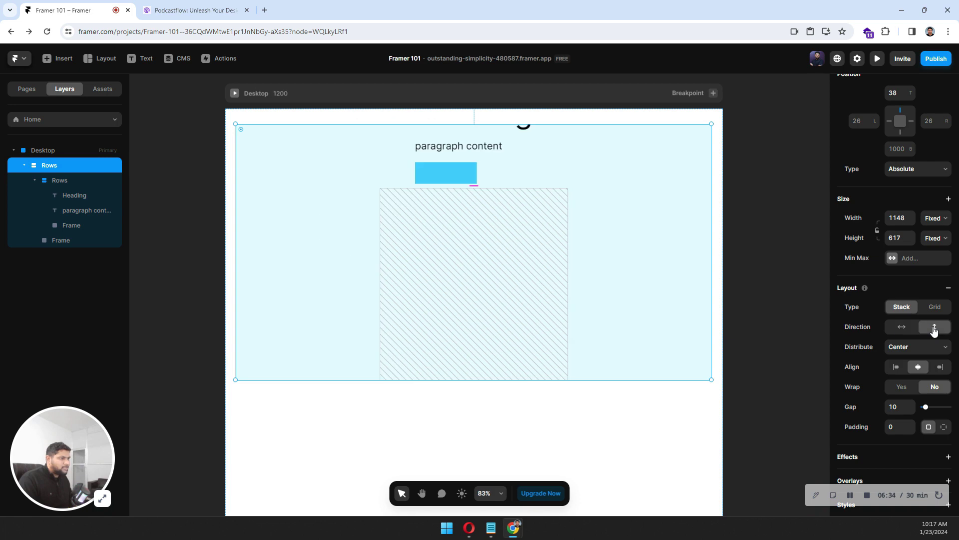
click(909, 331)
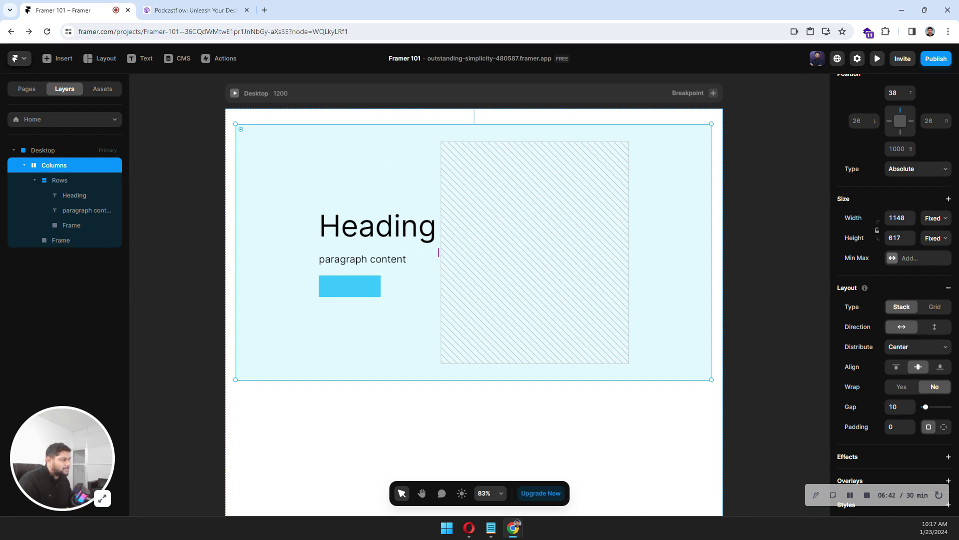
click(914, 352)
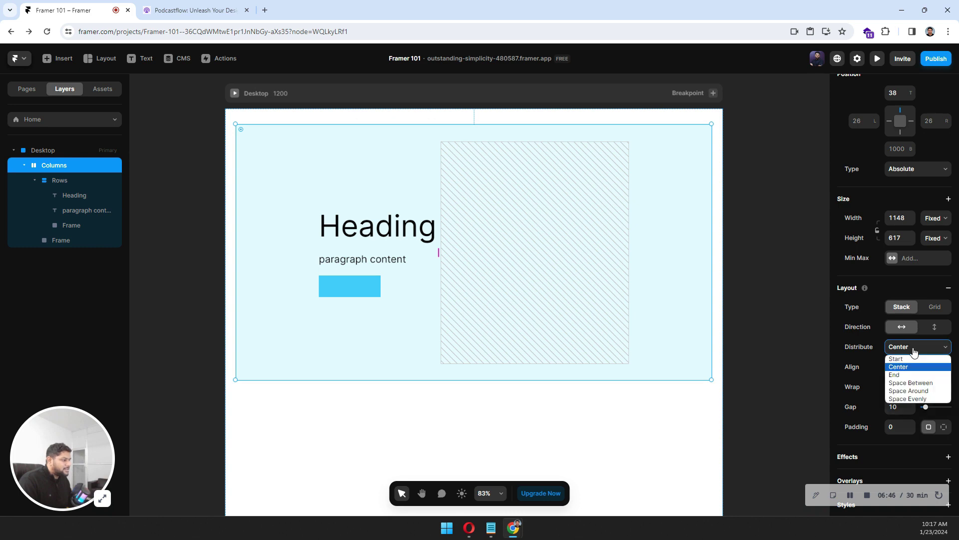
Keep the text column and placeholder centred in the Columns hero, 120 px apart
click(918, 384)
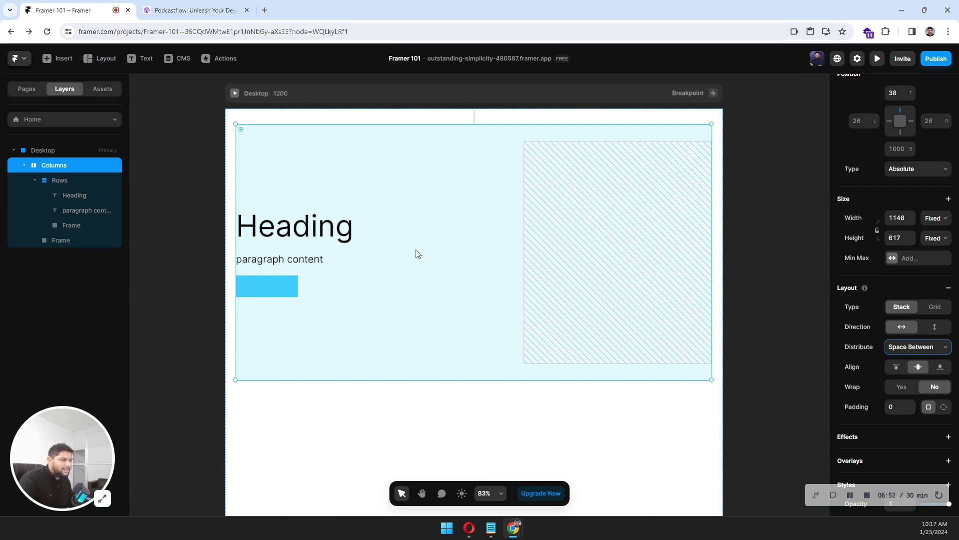
click(904, 347)
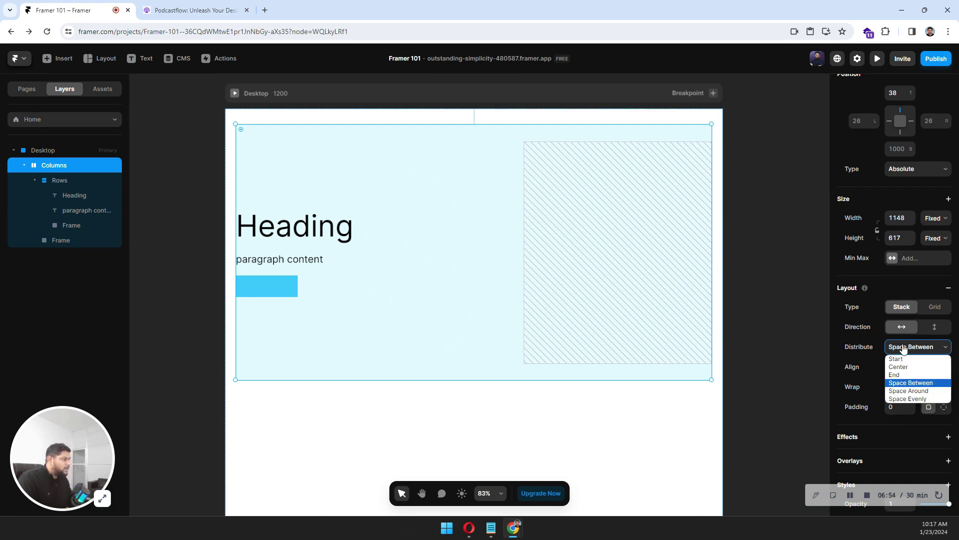
click(900, 366)
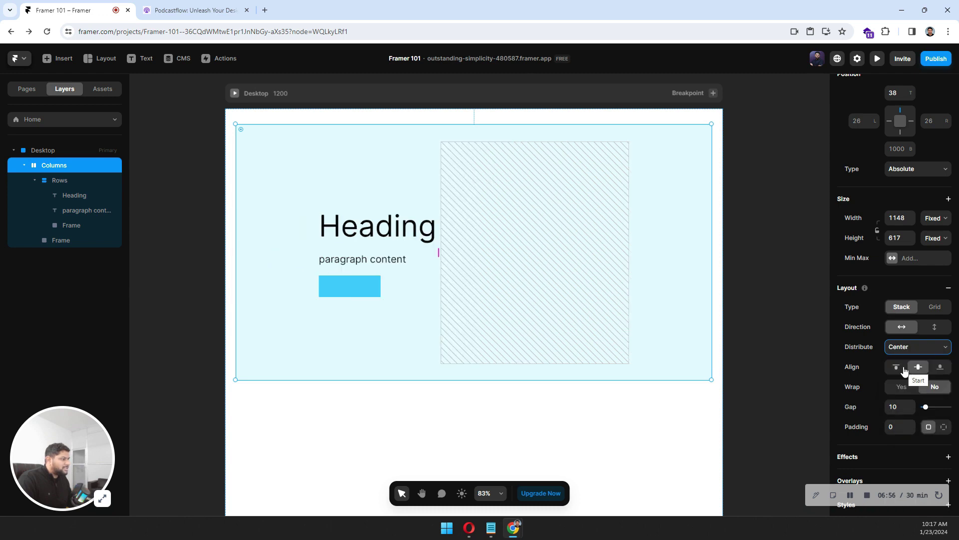
click(894, 407)
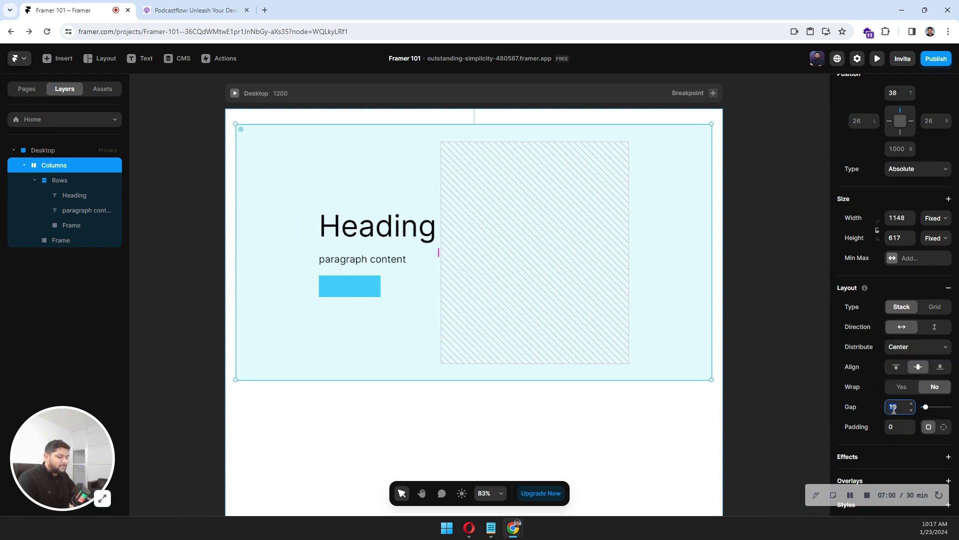
text(120)
key(Return)
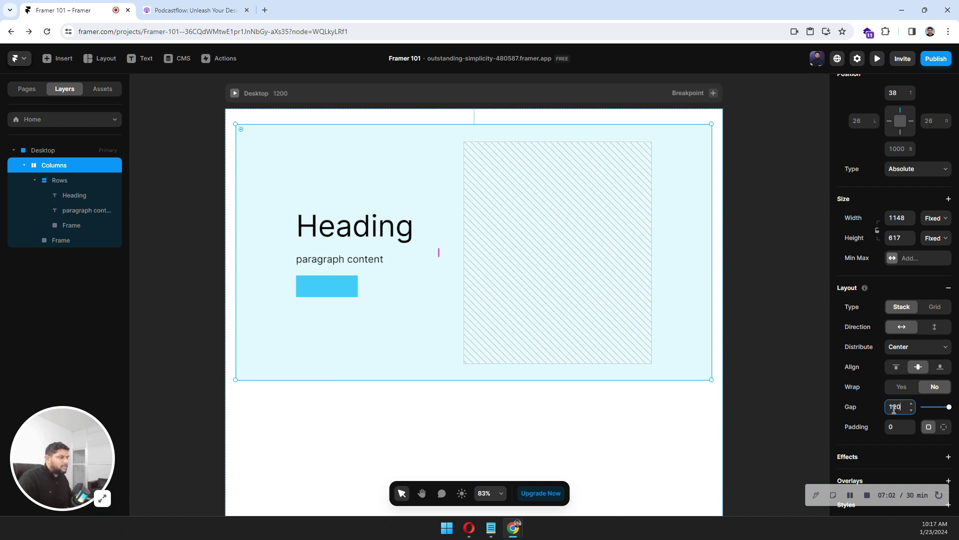
click(414, 419)
click(422, 358)
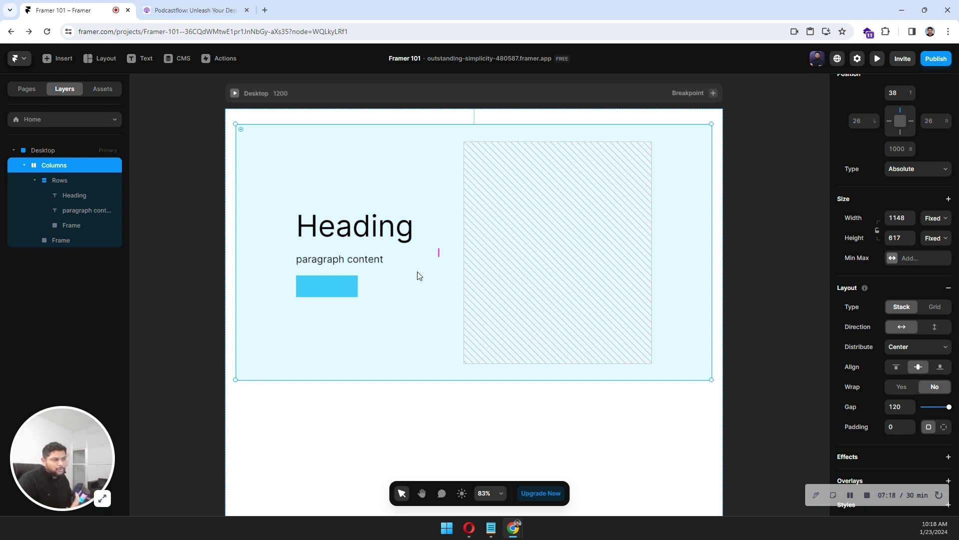
Inspect the hero's Columns and Rows layers, cancel a rename, and show the layout types list
click(58, 184)
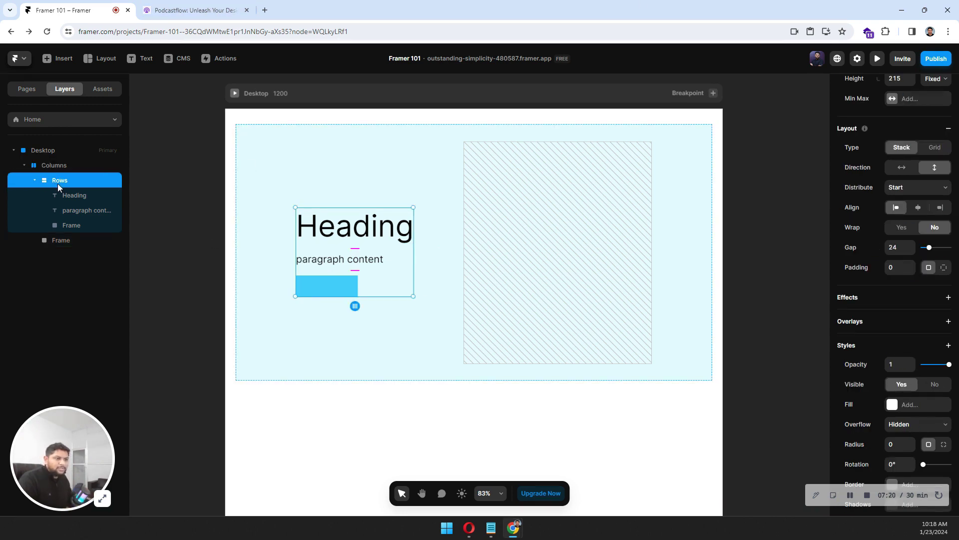
click(55, 166)
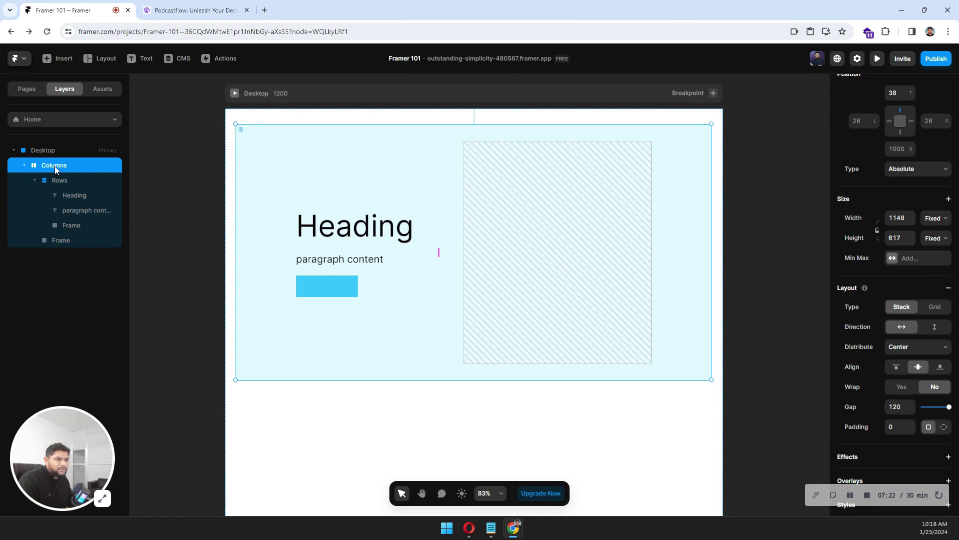
click(64, 181)
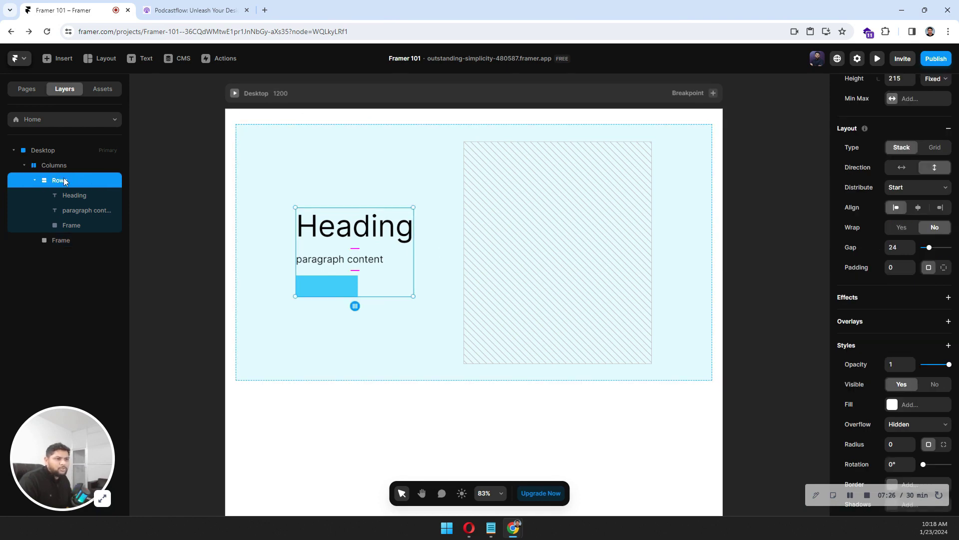
click(59, 166)
click(59, 165)
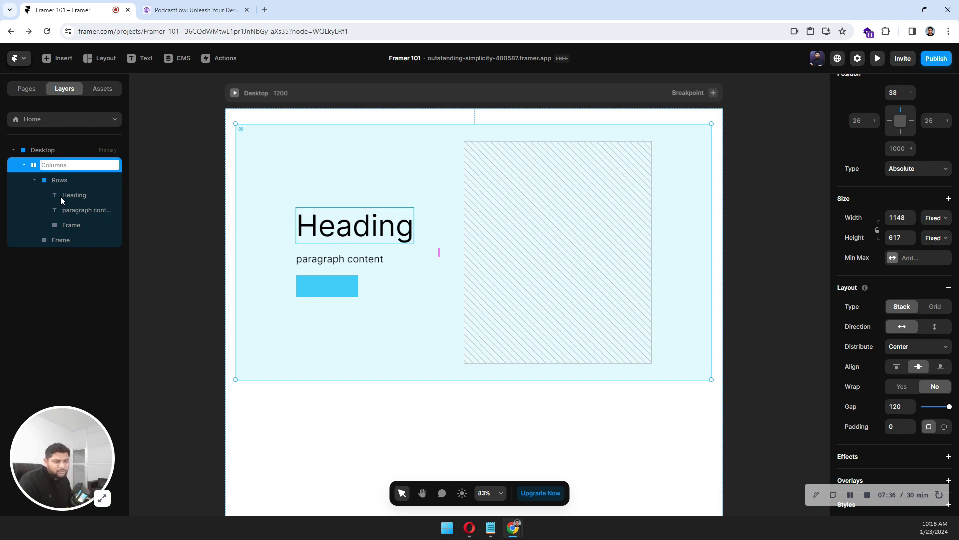
click(435, 398)
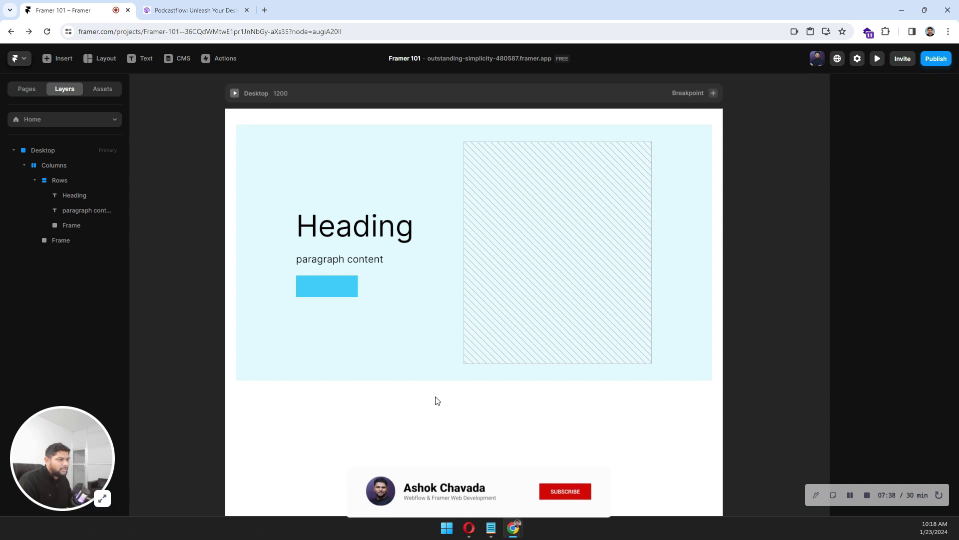
click(418, 188)
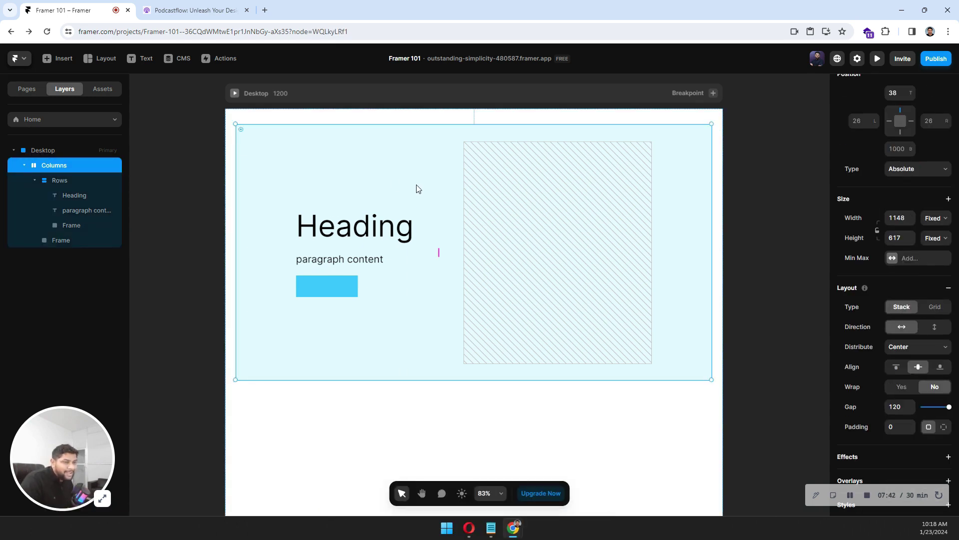
click(103, 59)
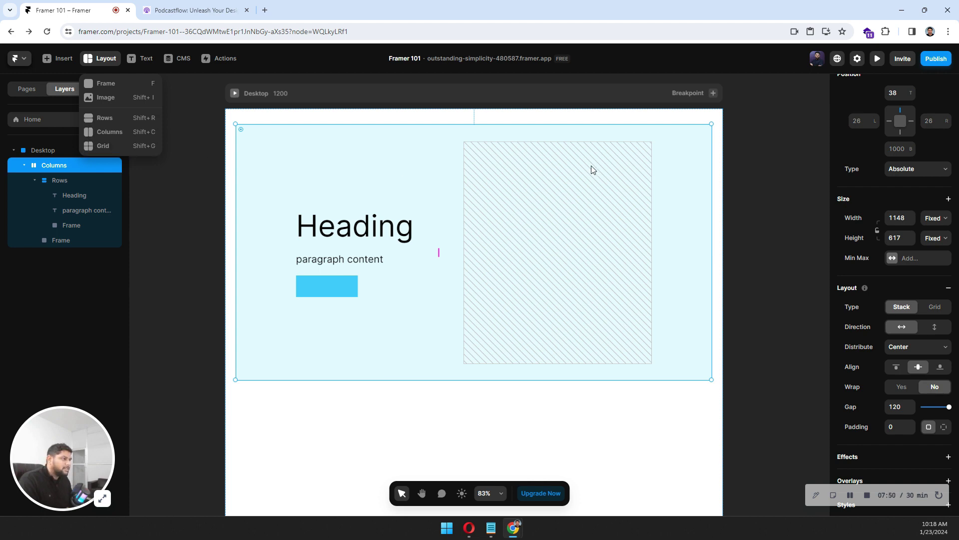
Draw a 1124 × 585 Grid of four frames (2 × 2, gap 10) below the hero
click(454, 405)
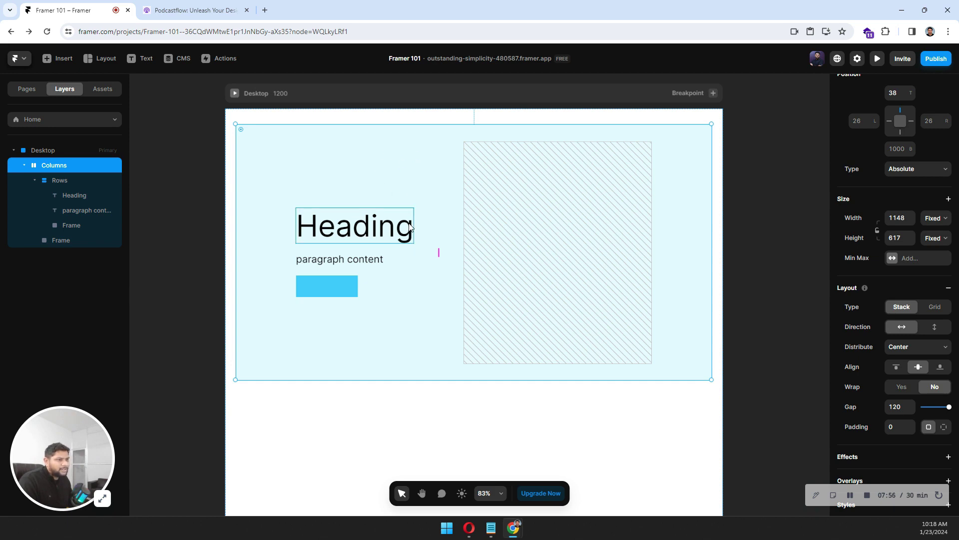
scroll(429, 208, down, 6)
scroll(439, 197, up, 3)
click(414, 243)
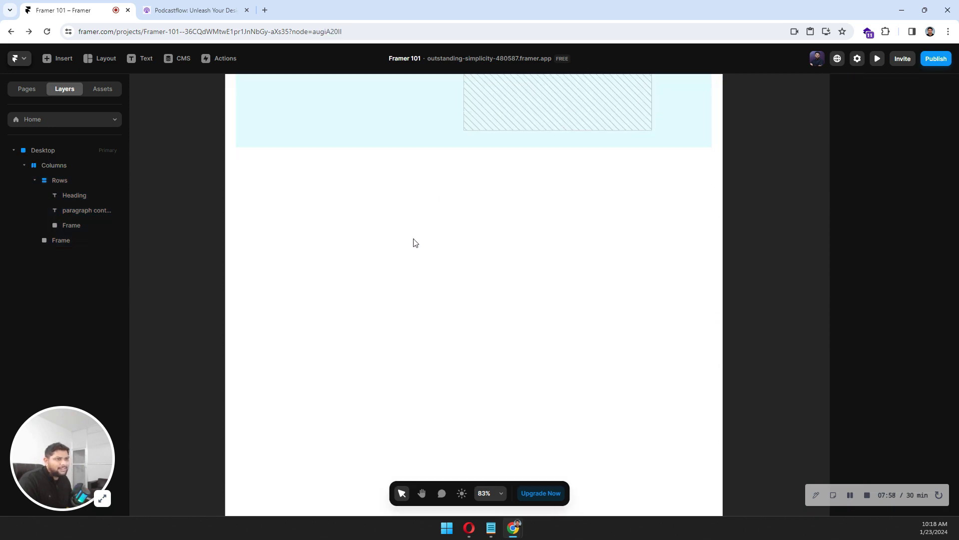
click(95, 58)
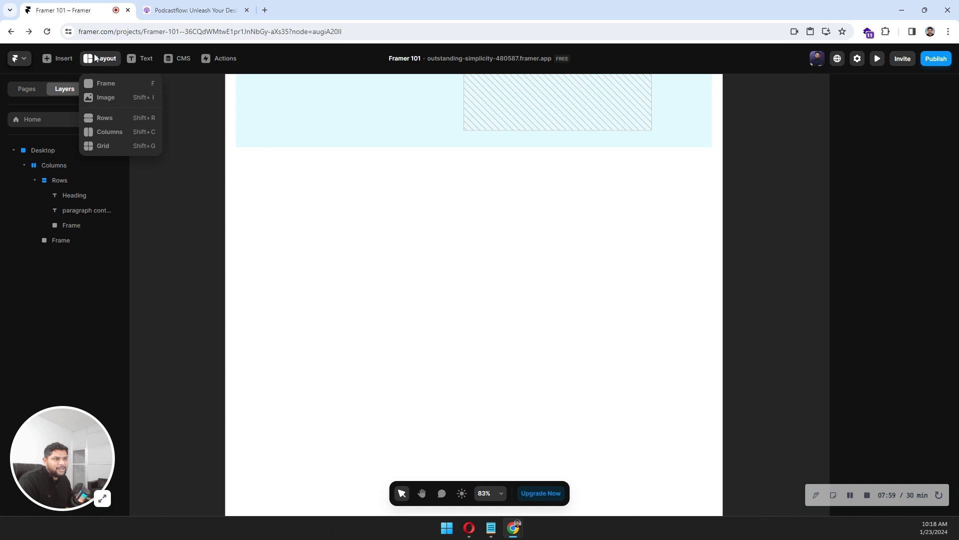
click(99, 146)
drag(239, 206, 705, 440)
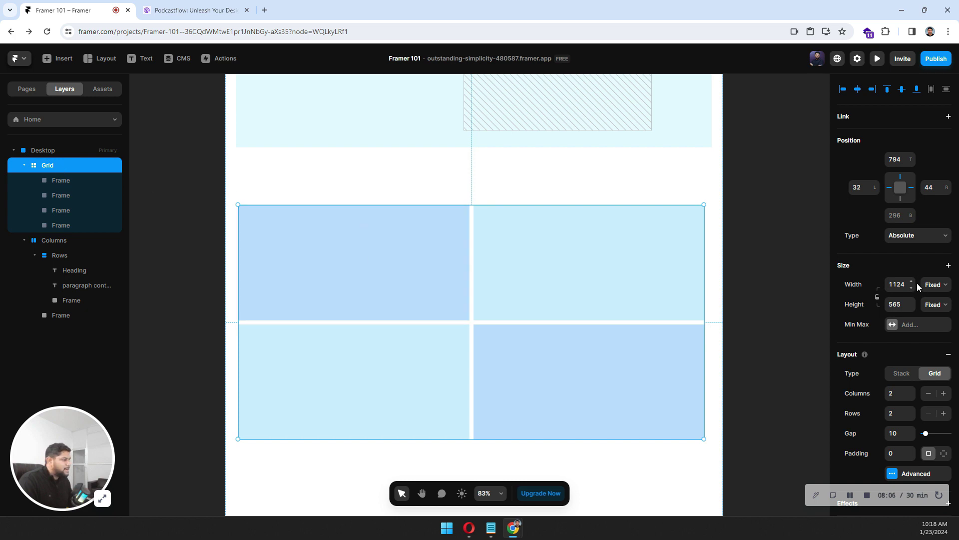
Delete the grid's bottom-right and bottom-left cells
scroll(881, 283, down, 3)
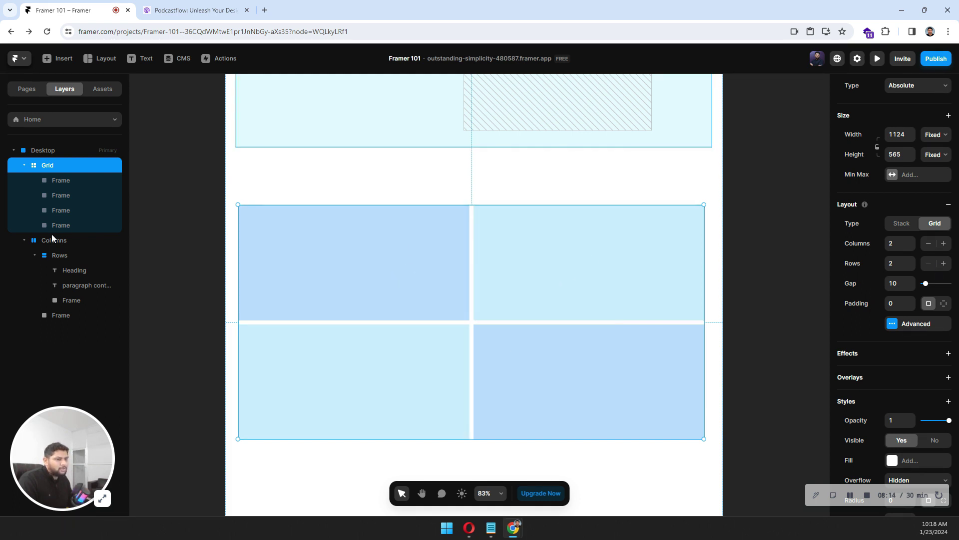
click(64, 226)
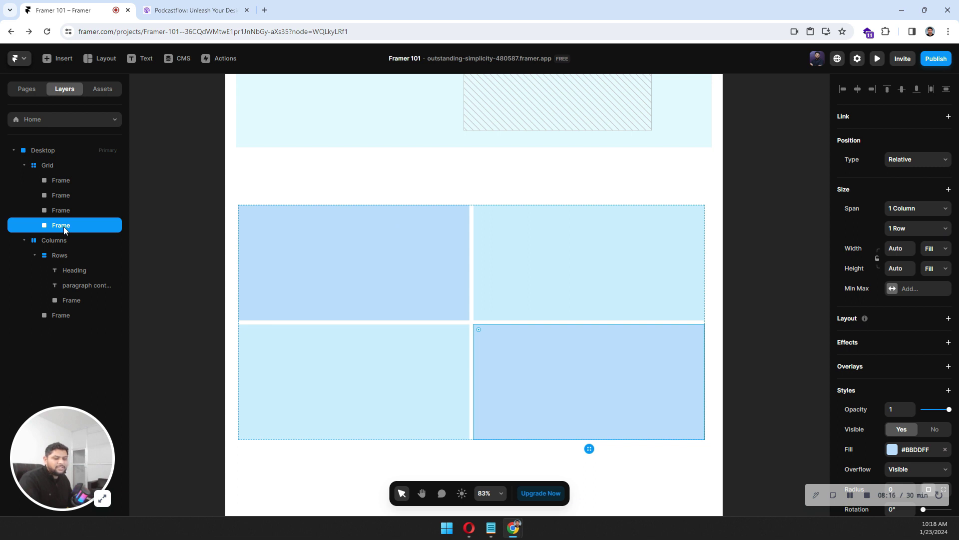
key(Delete)
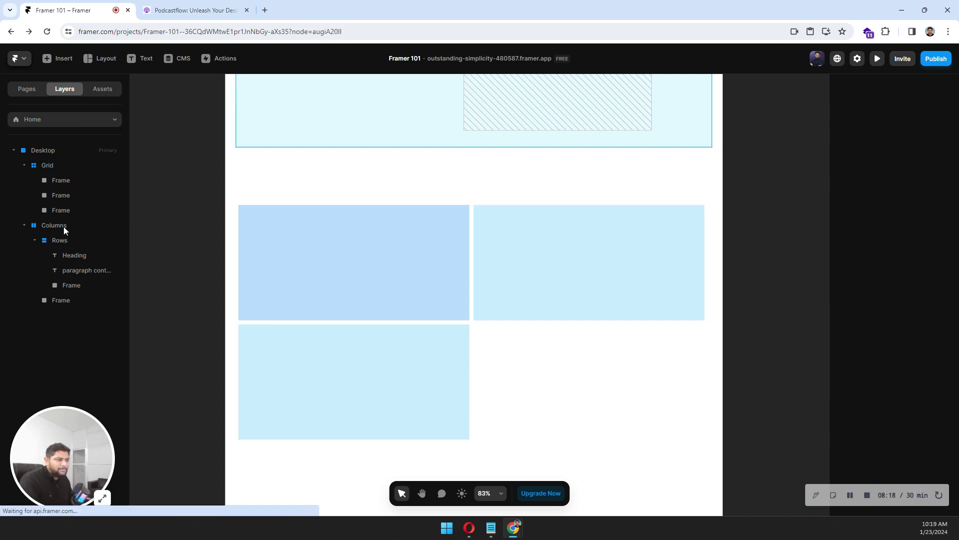
click(68, 212)
key(Delete)
Reduce the Grid to a single row so the two remaining cells fill its height
click(53, 165)
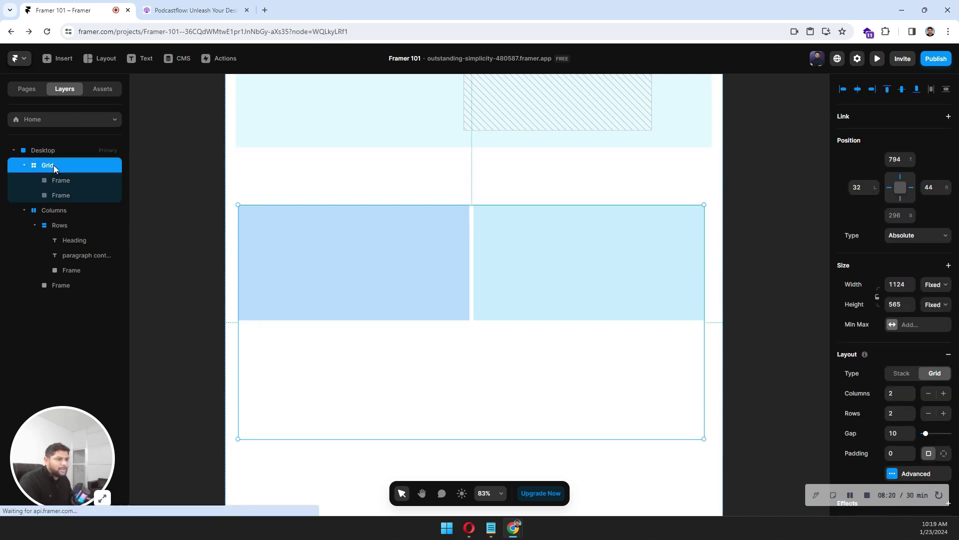
scroll(890, 265, down, 3)
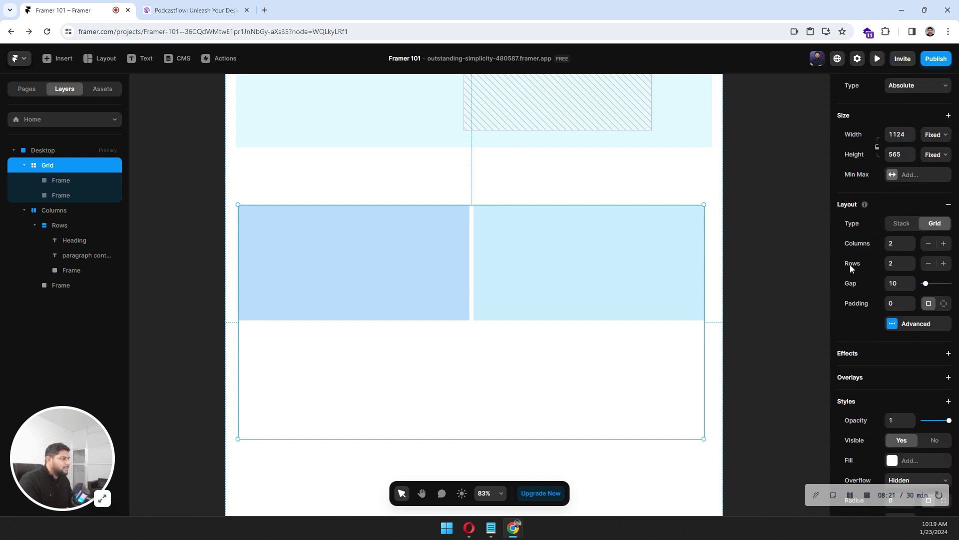
click(928, 263)
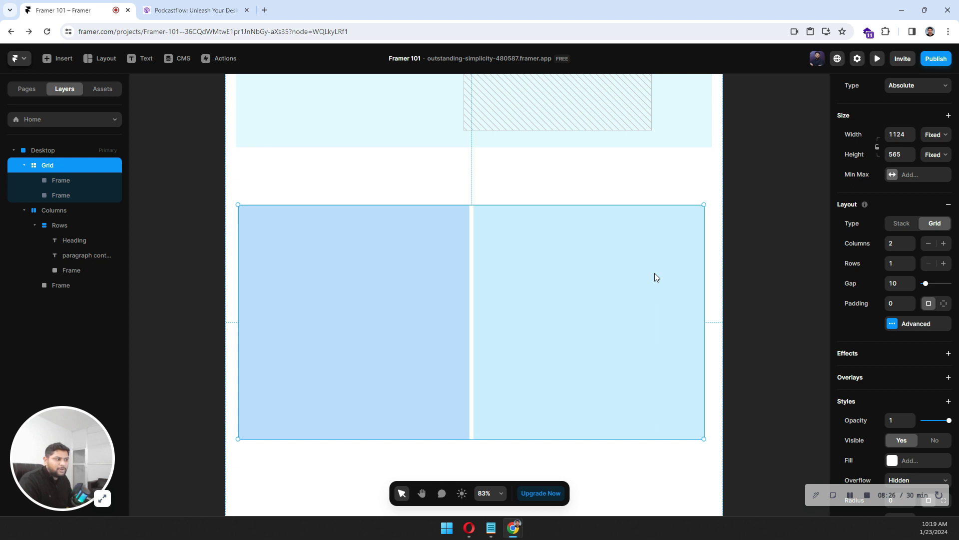
scroll(656, 277, up, 2)
Paste a copy of the hero's heading, paragraph and button stack into the grid's left cell
click(349, 102)
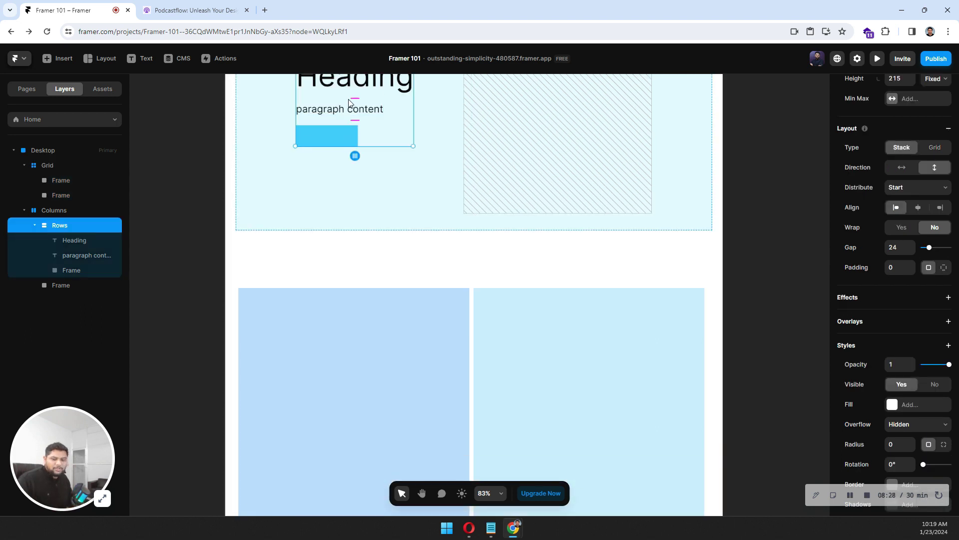
click(387, 339)
key(ctrl+v)
Paste the image placeholder into the right cell and centre it horizontally and vertically
click(507, 175)
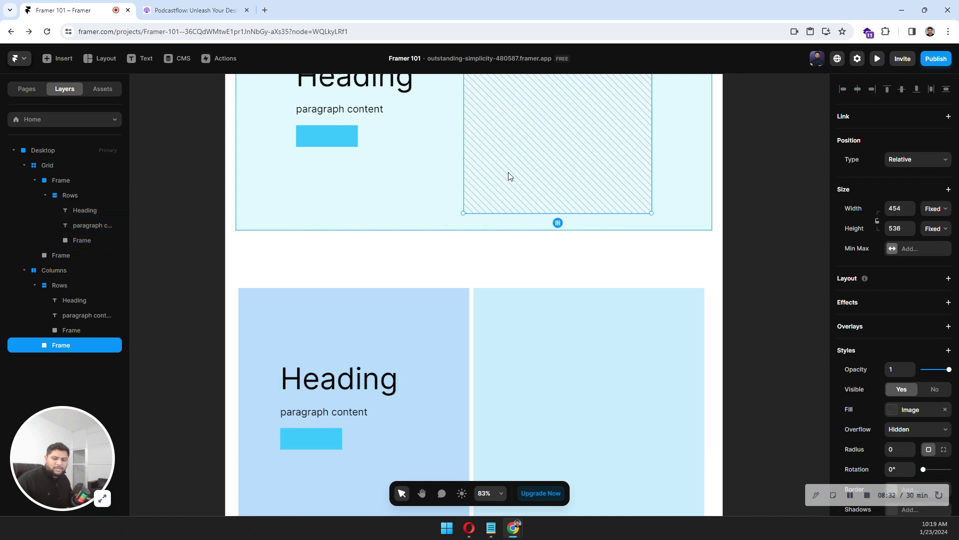
click(617, 324)
key(ctrl+v)
scroll(560, 253, down, 1)
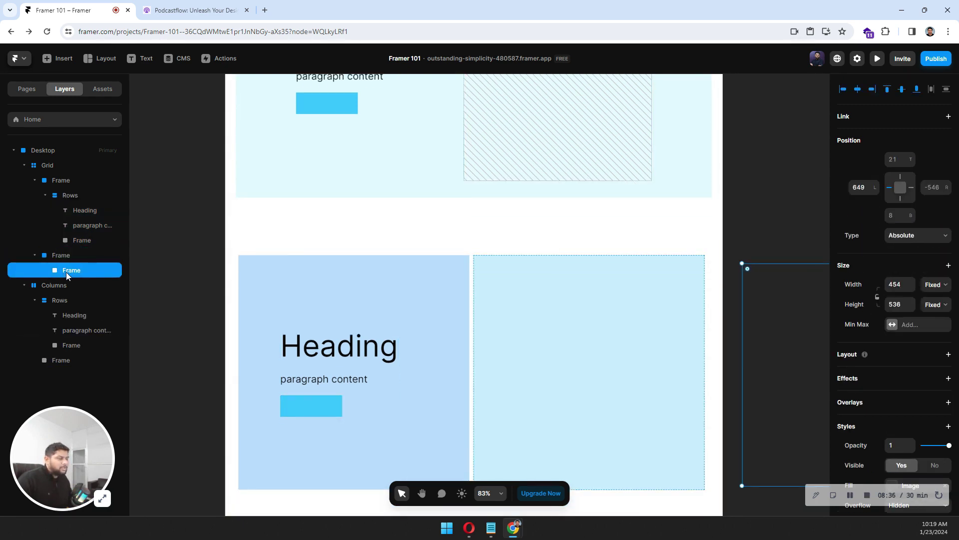
click(858, 89)
click(901, 89)
scroll(447, 202, down, 1)
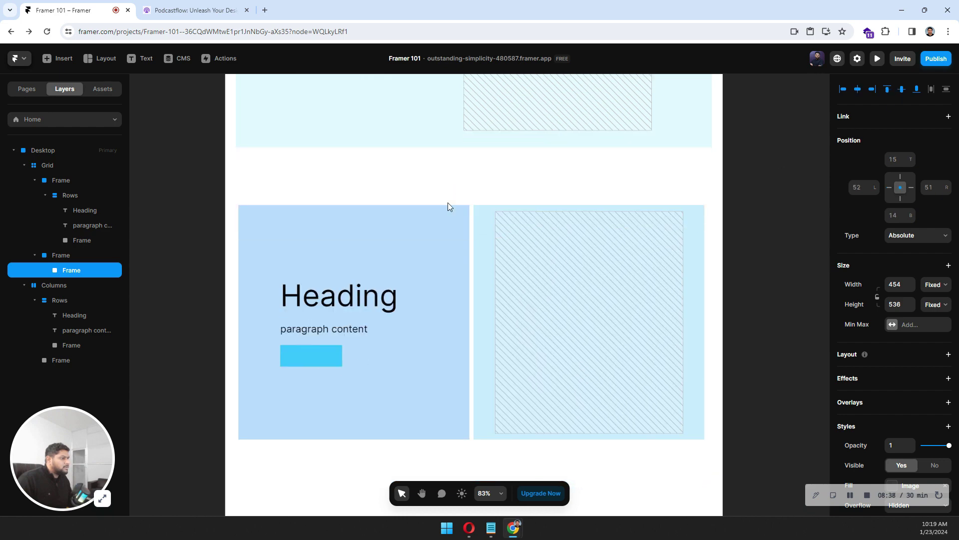
scroll(526, 172, down, 1)
click(449, 428)
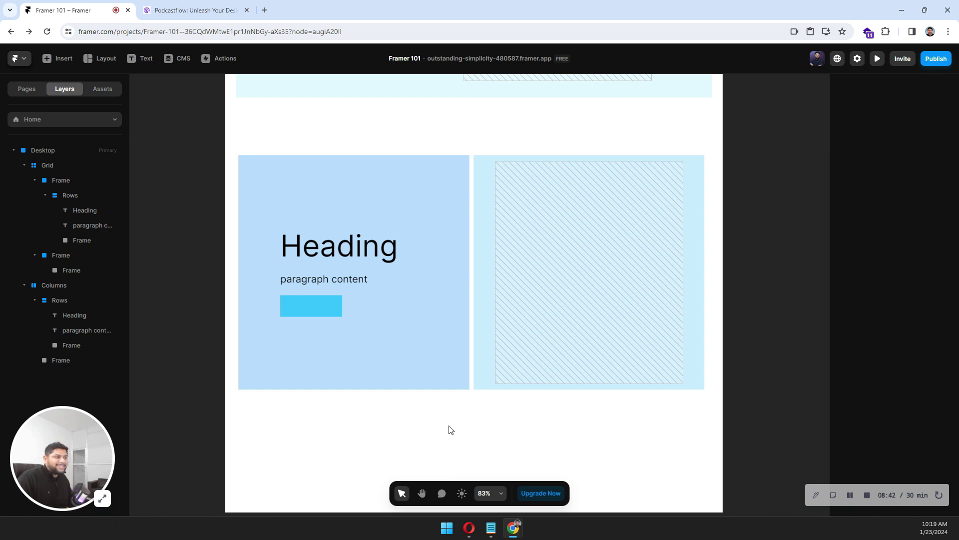
scroll(449, 428, up, 4)
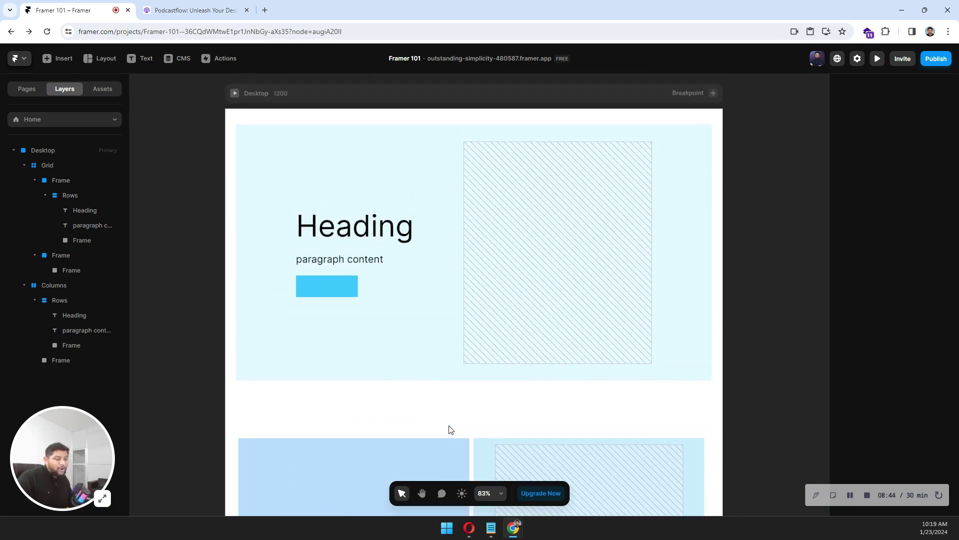
scroll(449, 429, down, 2)
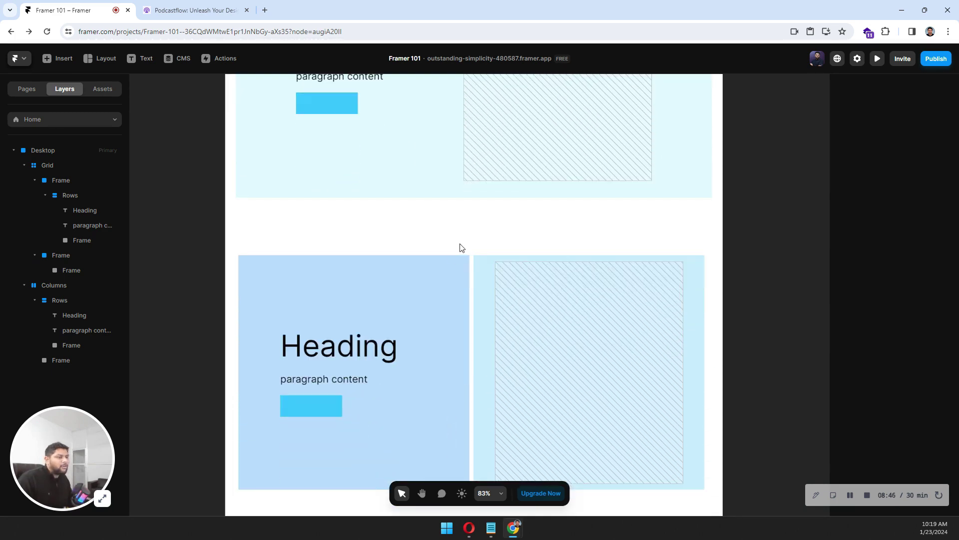
scroll(460, 247, up, 3)
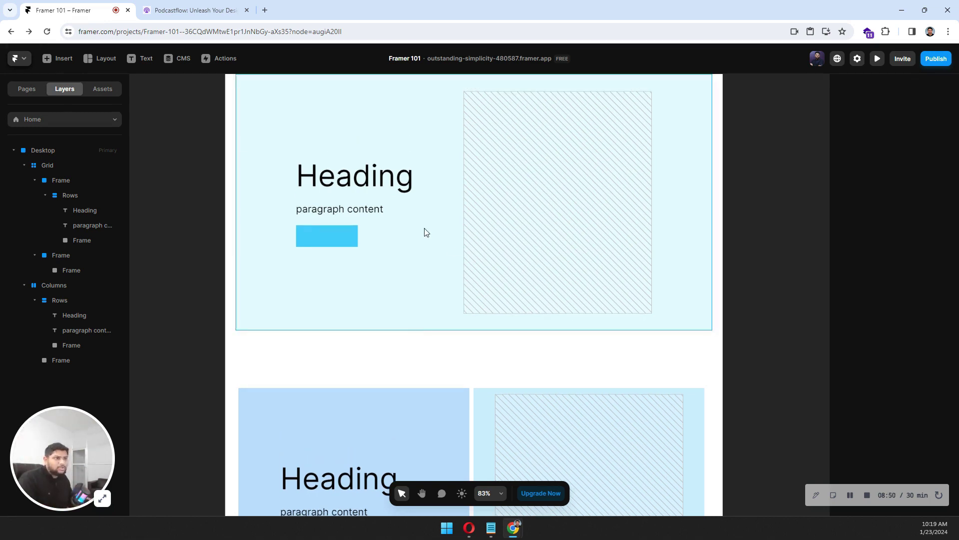
click(100, 58)
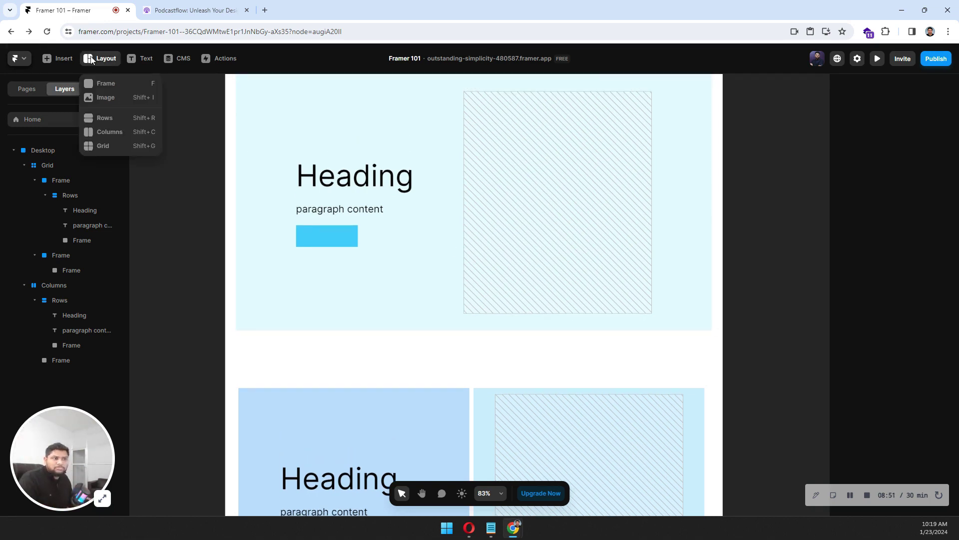
click(208, 157)
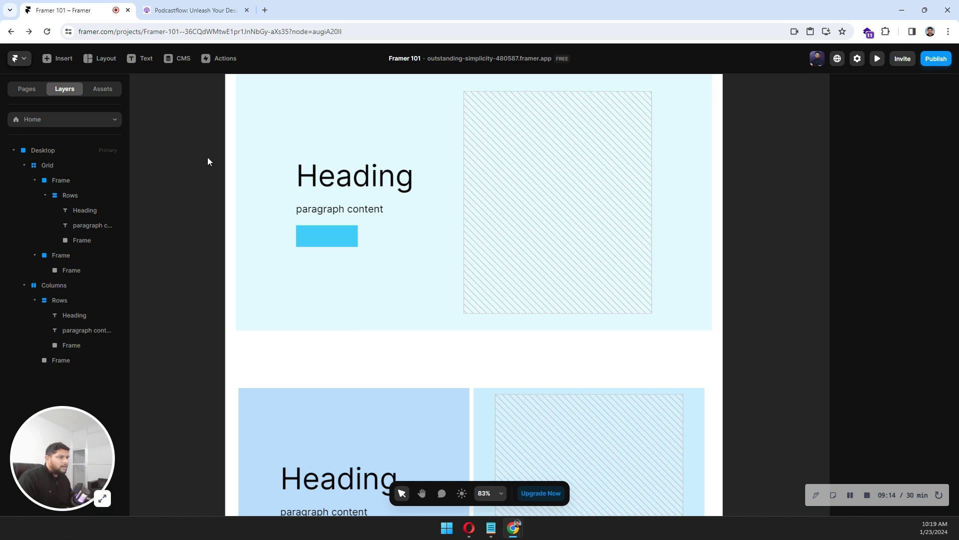
scroll(208, 161, down, 5)
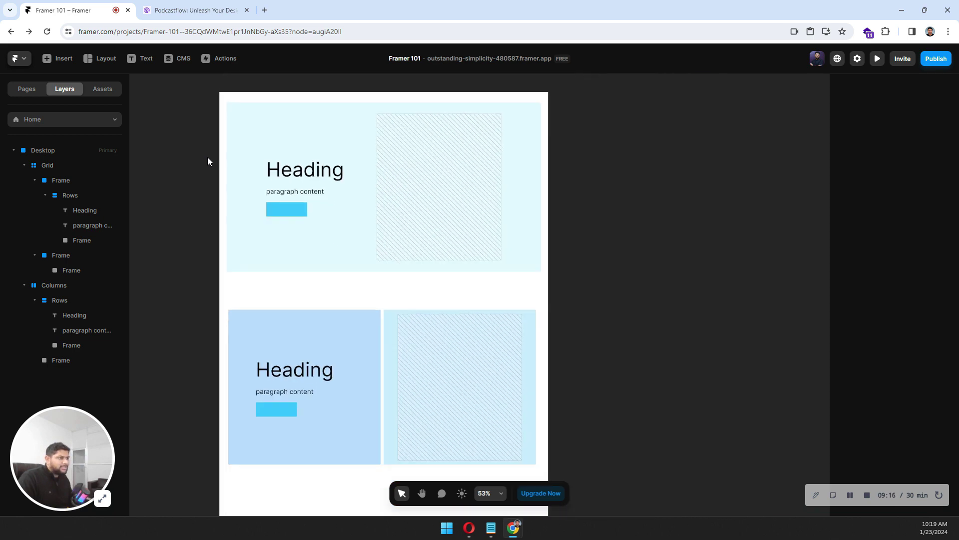